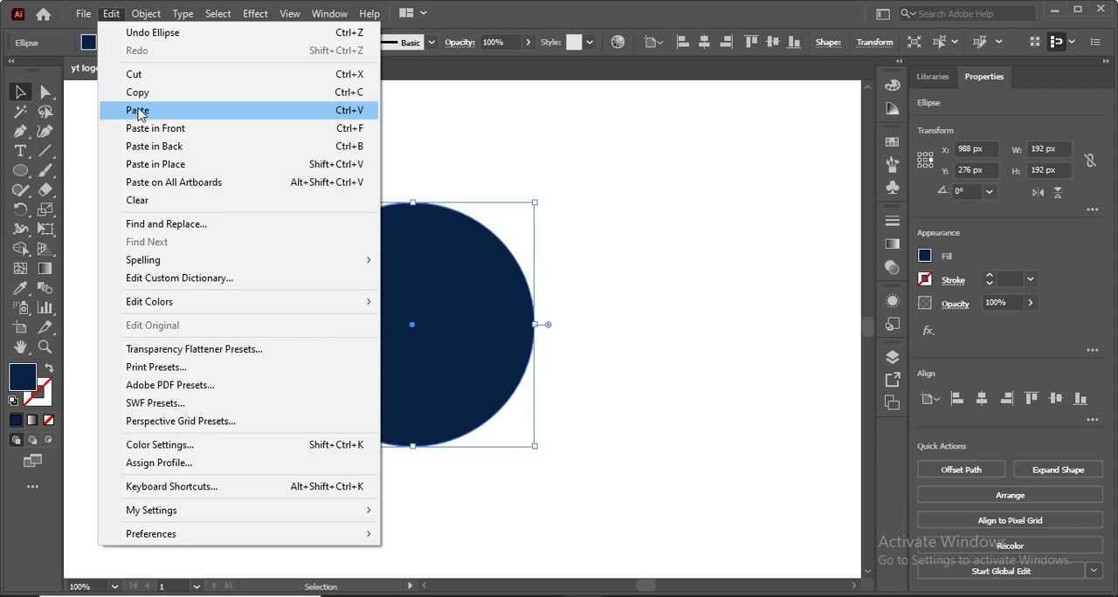
# Copy the navy circle, paste it in front, and scale the copy about its centre to about 146 px.
pyautogui.click(137, 111)
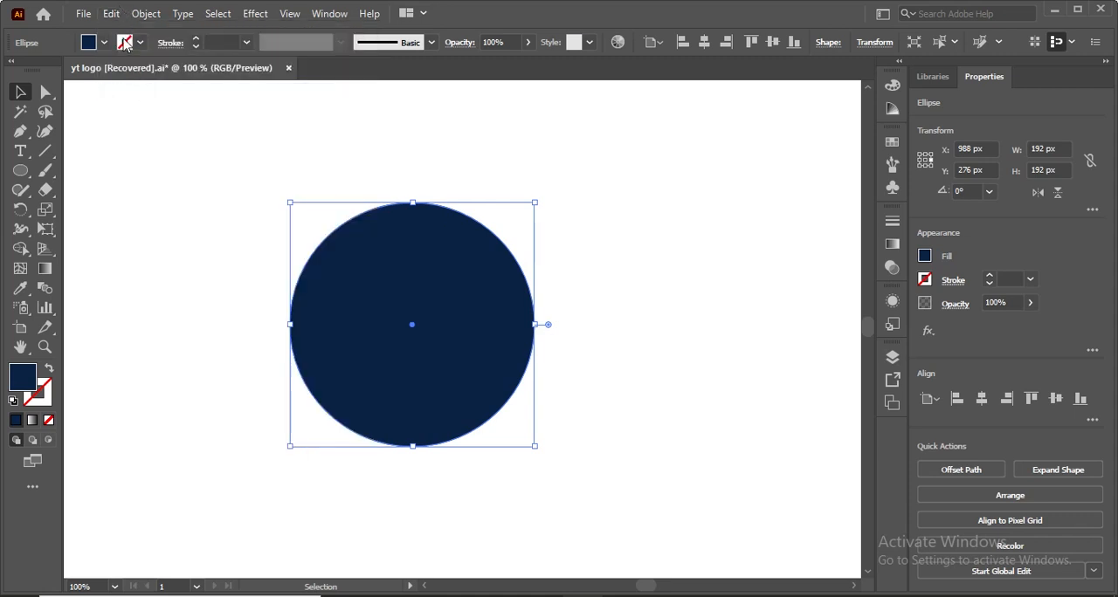
pyautogui.click(111, 14)
pyautogui.click(160, 126)
pyautogui.moveTo(537, 448); pyautogui.dragTo(507, 420)
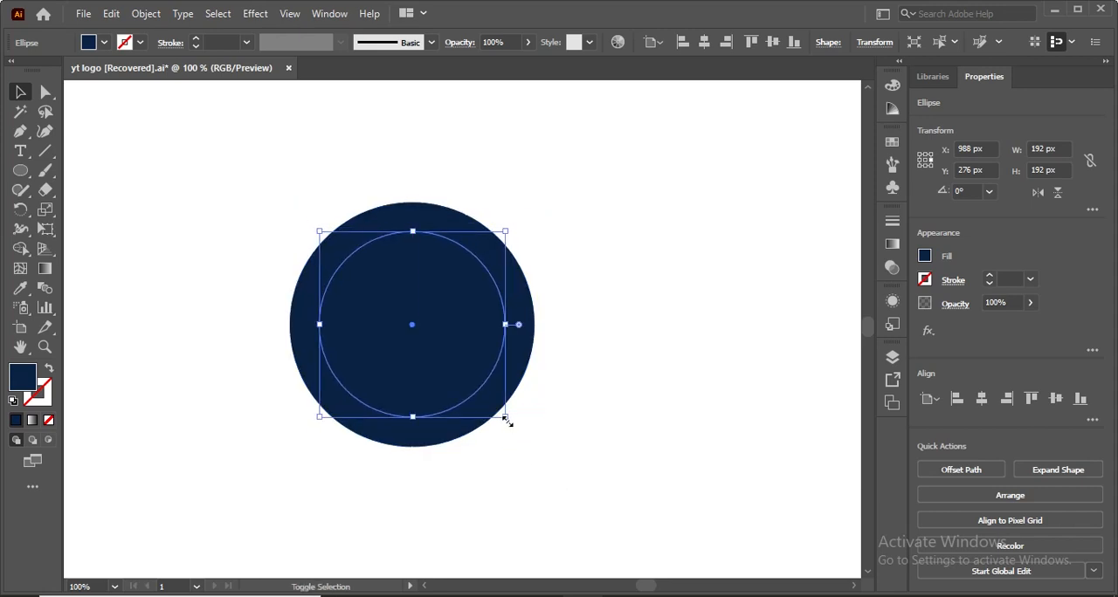
# Fill the inner 146 px circle with black and deselect it.
pyautogui.click(104, 43)
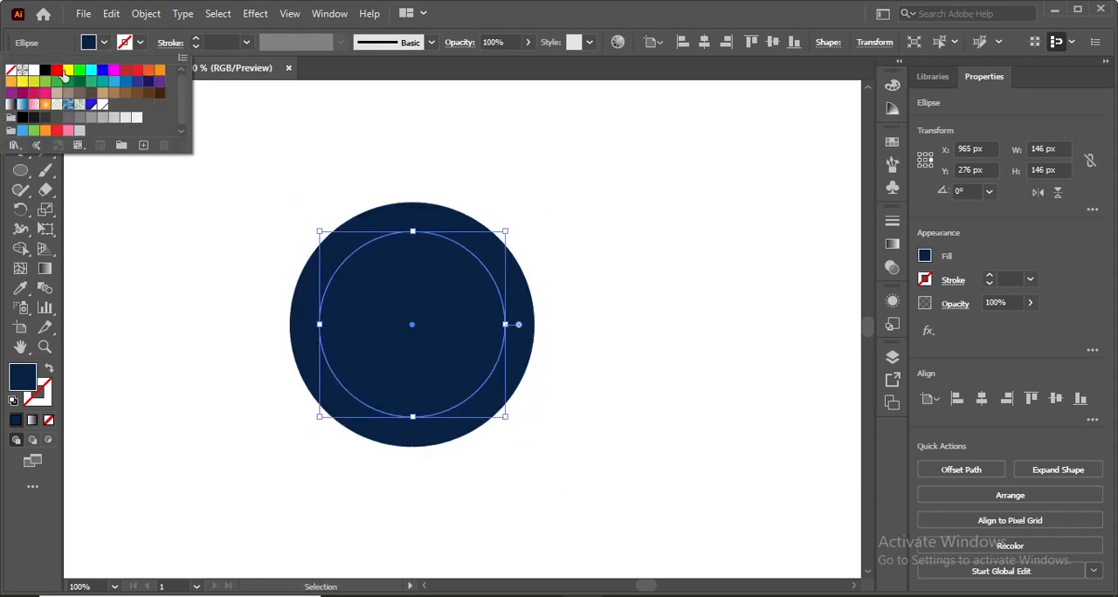
pyautogui.click(44, 70)
pyautogui.click(216, 241)
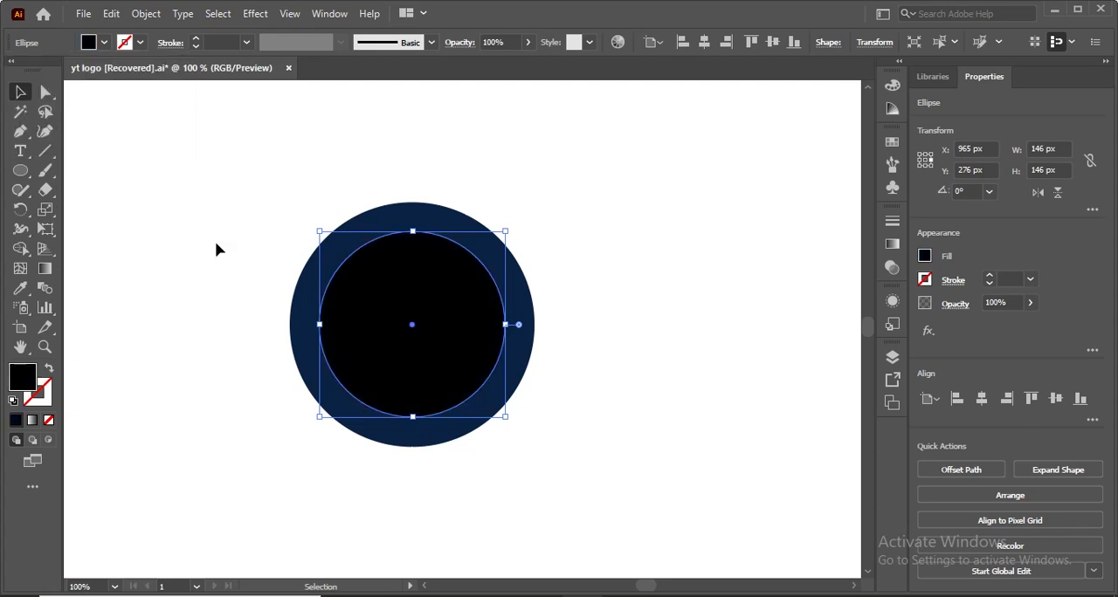
pyautogui.click(217, 243)
# Copy the black circle, paste it in front, and scale the copy about its centre to about 108 px.
pyautogui.click(414, 319)
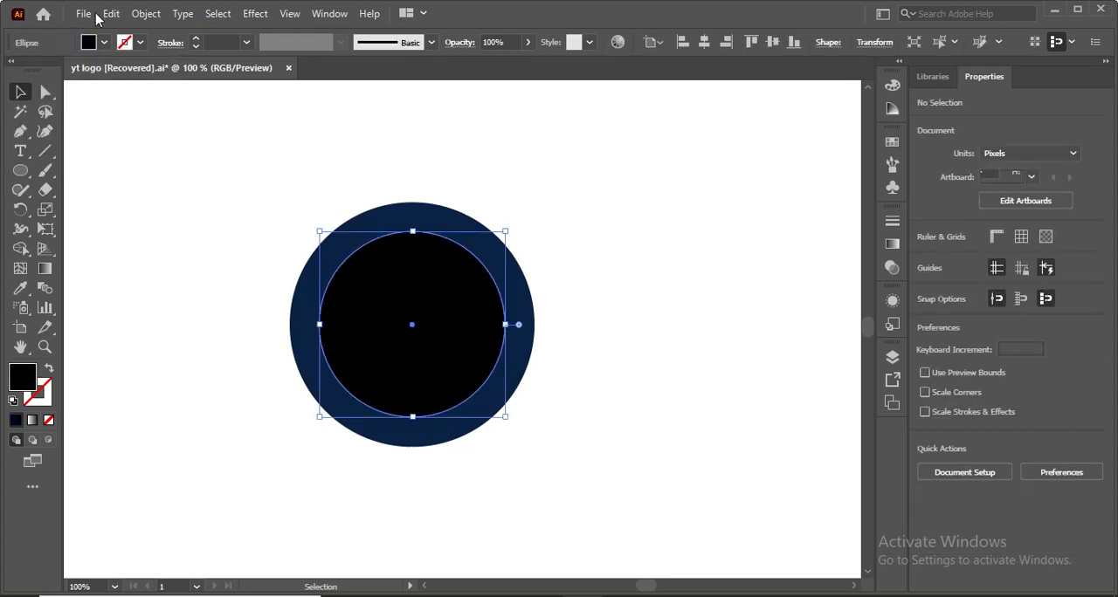
pyautogui.click(111, 14)
pyautogui.click(142, 110)
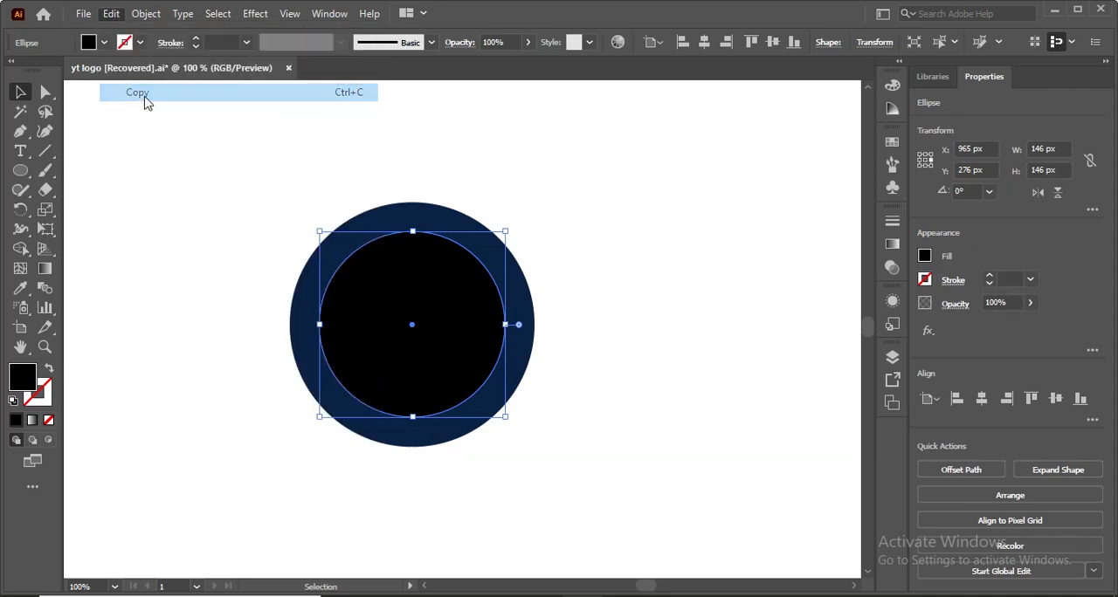
pyautogui.click(114, 14)
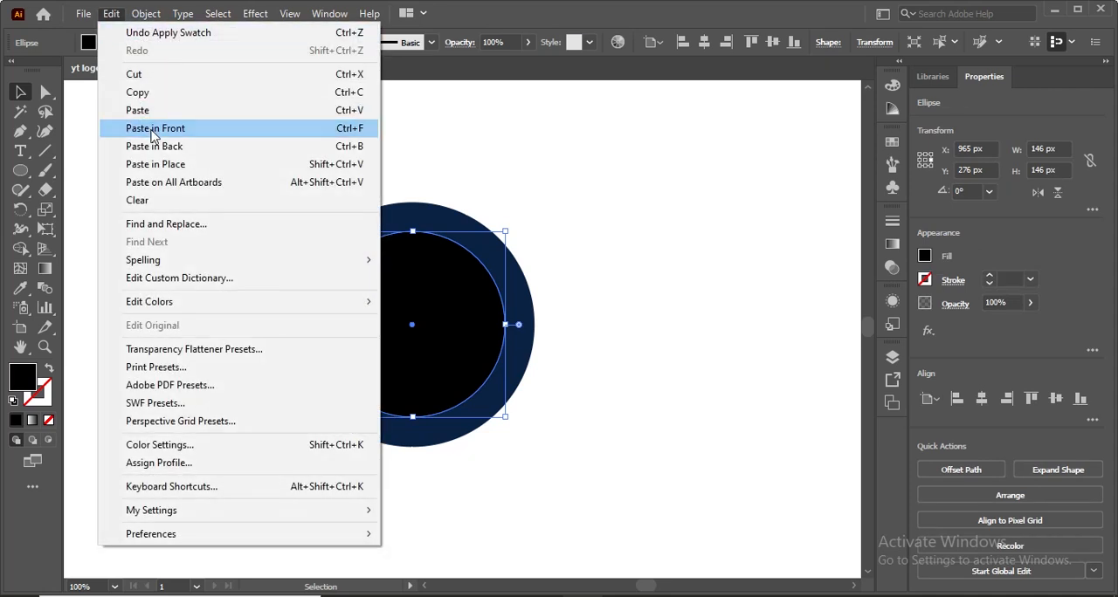
pyautogui.click(152, 129)
pyautogui.moveTo(508, 422); pyautogui.dragTo(482, 391)
# Select all three circles and align their vertical centres.
pyautogui.hotkey('ctrl', 'a')
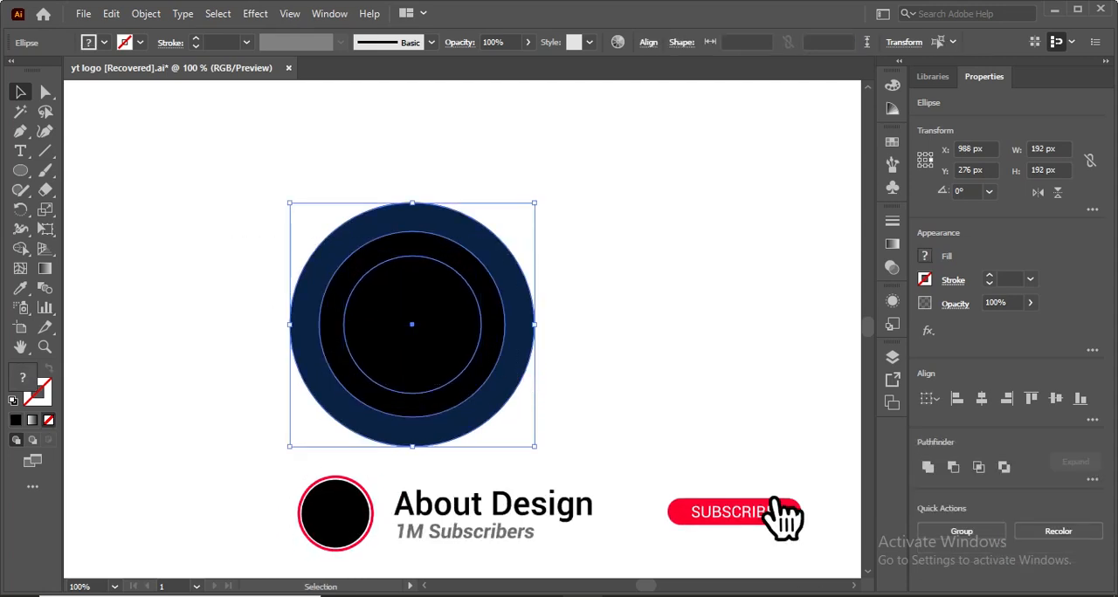
pyautogui.click(1080, 398)
pyautogui.click(1056, 399)
pyautogui.click(664, 419)
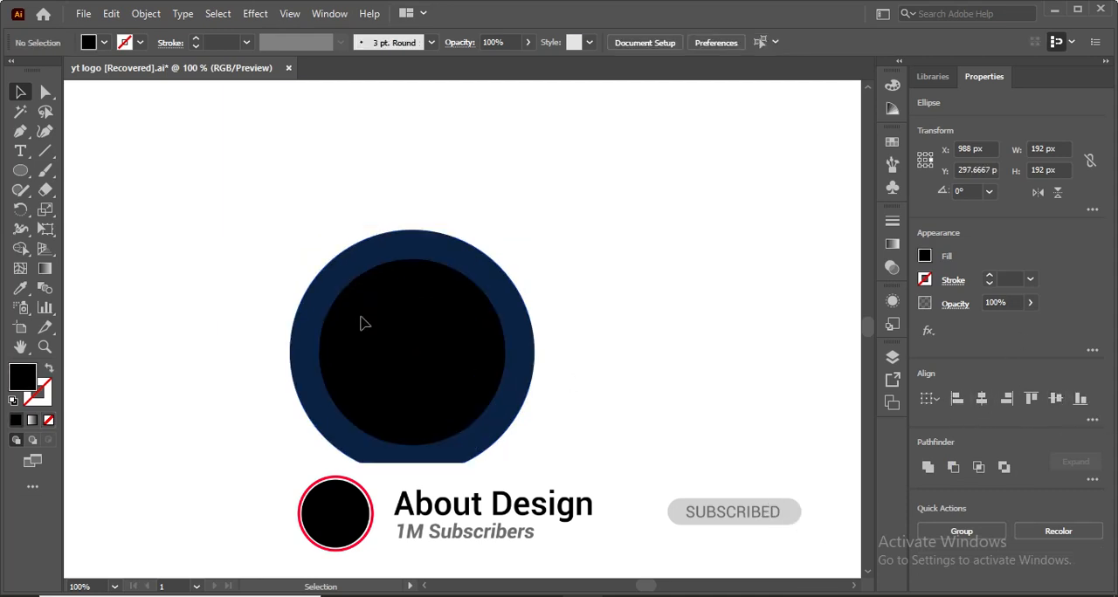
# Draw a vertical line segment about 258 px long through the middle of the circles.
pyautogui.press('\\')
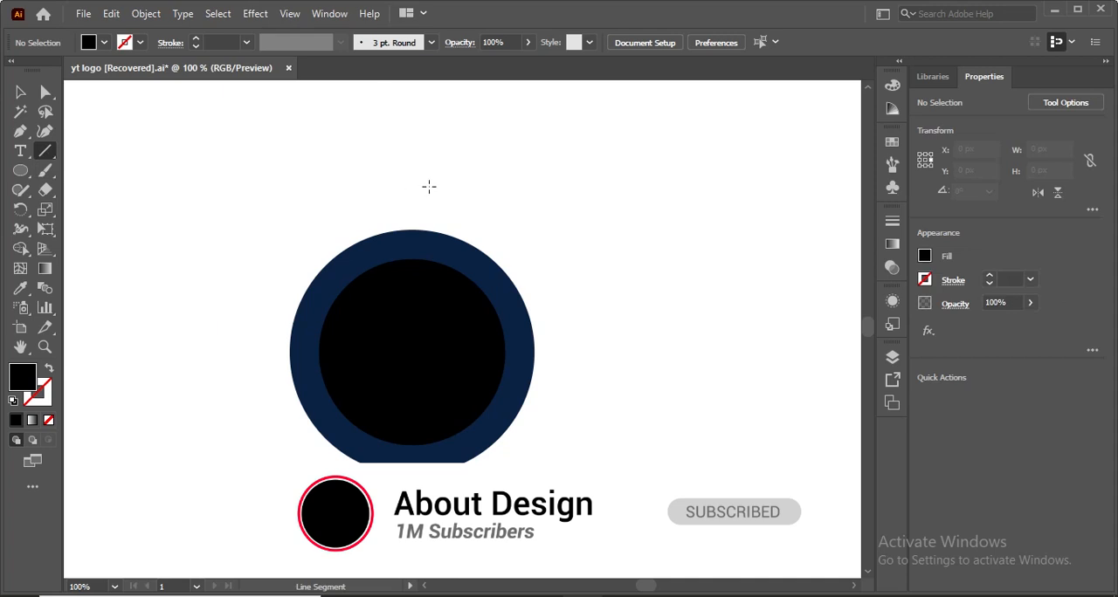
pyautogui.moveTo(417, 190)
pyautogui.mouseDown()
pyautogui.moveTo(399, 437)
pyautogui.moveTo(418, 463)
pyautogui.moveTo(417, 521)
pyautogui.mouseUp()
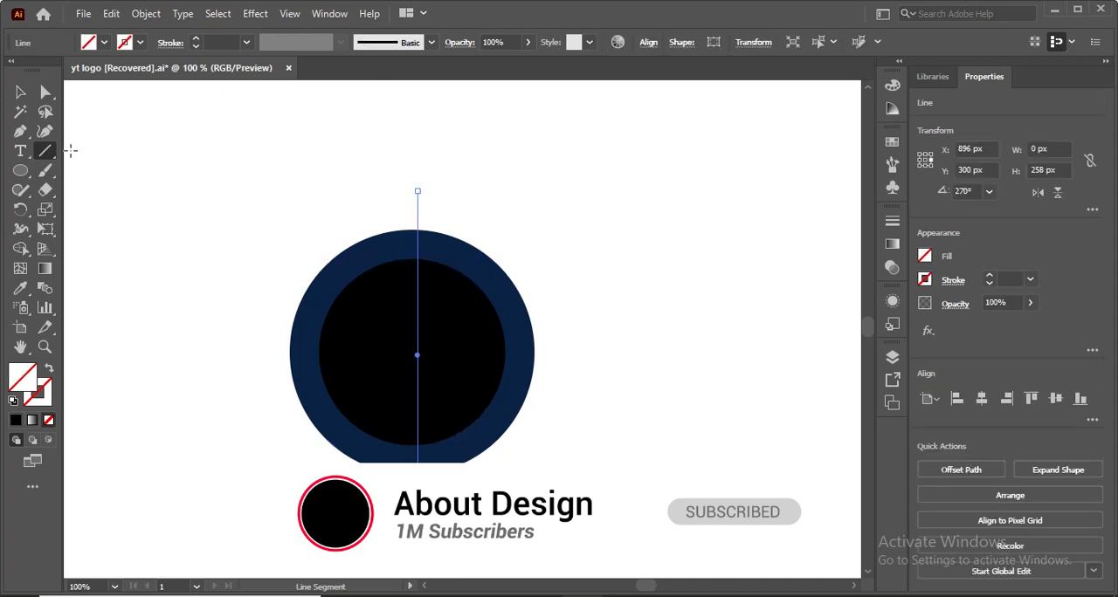
pyautogui.click(20, 93)
# Recolor the innermost circle with the outer circle's navy fill using the Eyedropper.
pyautogui.click(379, 356)
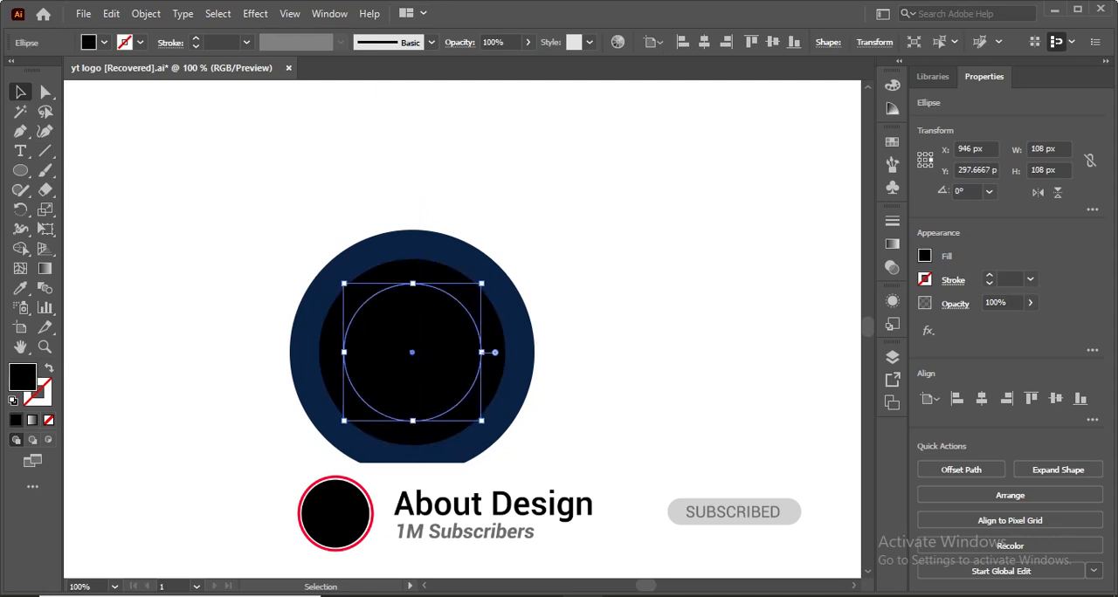
pyautogui.click(21, 288)
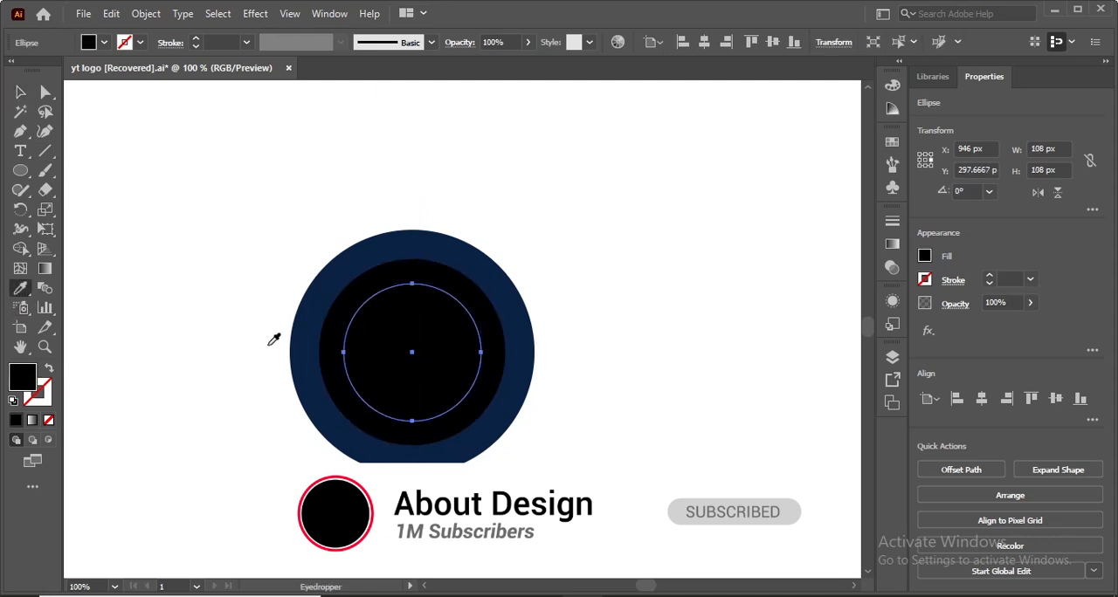
pyautogui.click(295, 342)
pyautogui.click(20, 93)
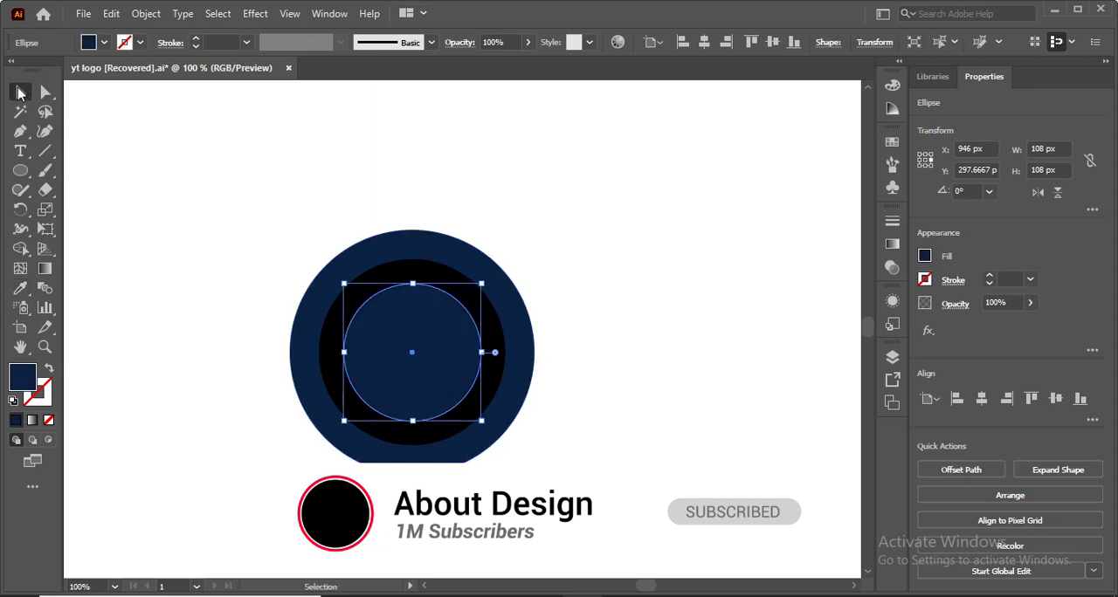
pyautogui.click(196, 243)
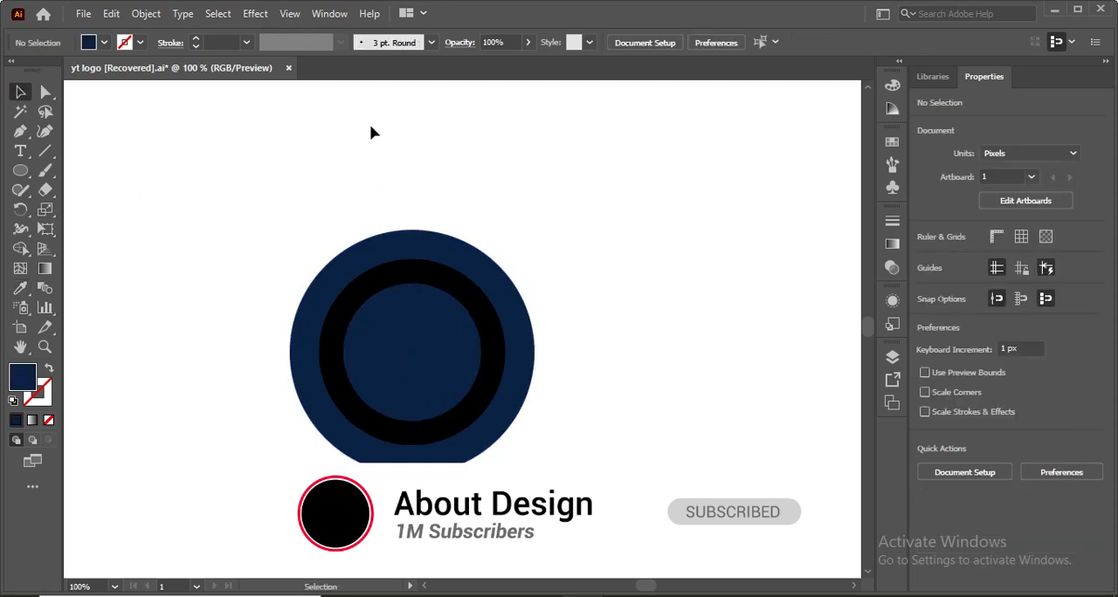
# Give the vertical line a black stroke with a weight of 17 pt.
pyautogui.click(302, 157)
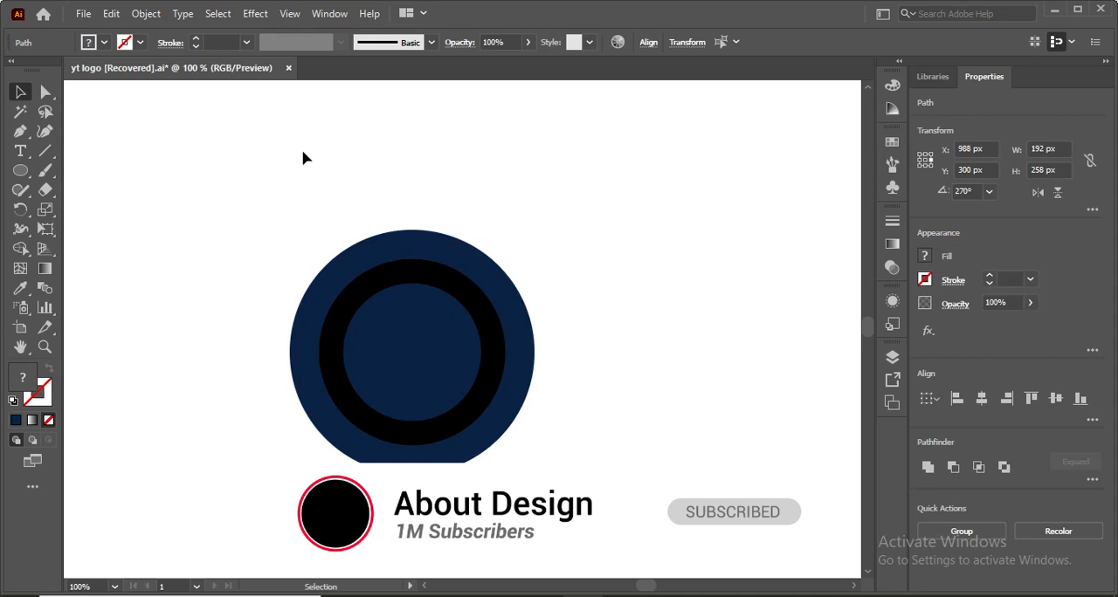
pyautogui.click(417, 205)
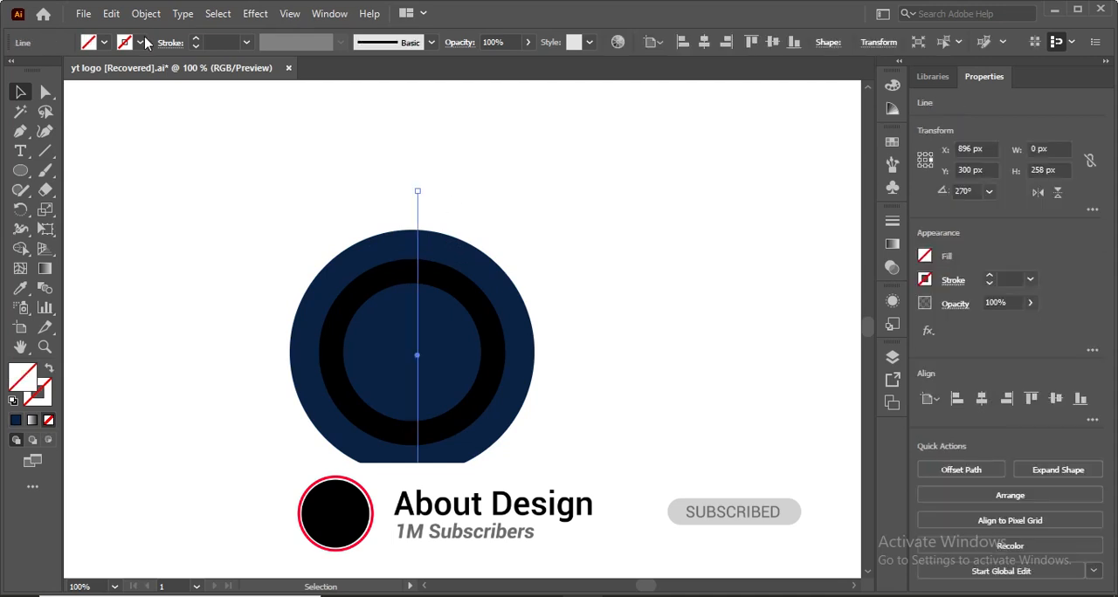
pyautogui.click(227, 42)
pyautogui.scroll(20, 227, 42)
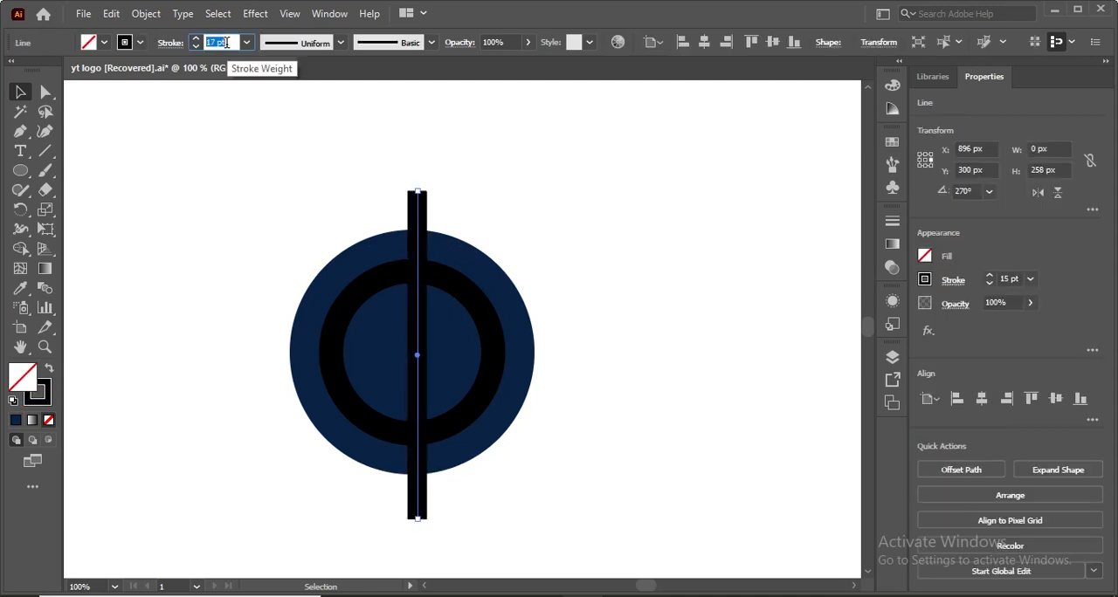
pyautogui.scroll(-1, 226, 42)
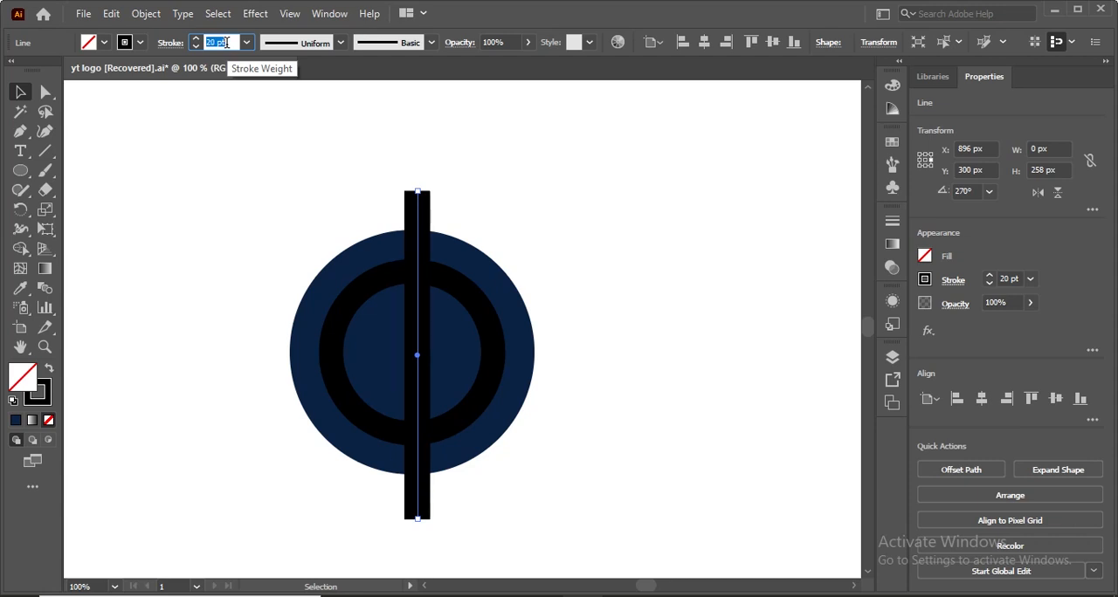
pyautogui.click(23, 96)
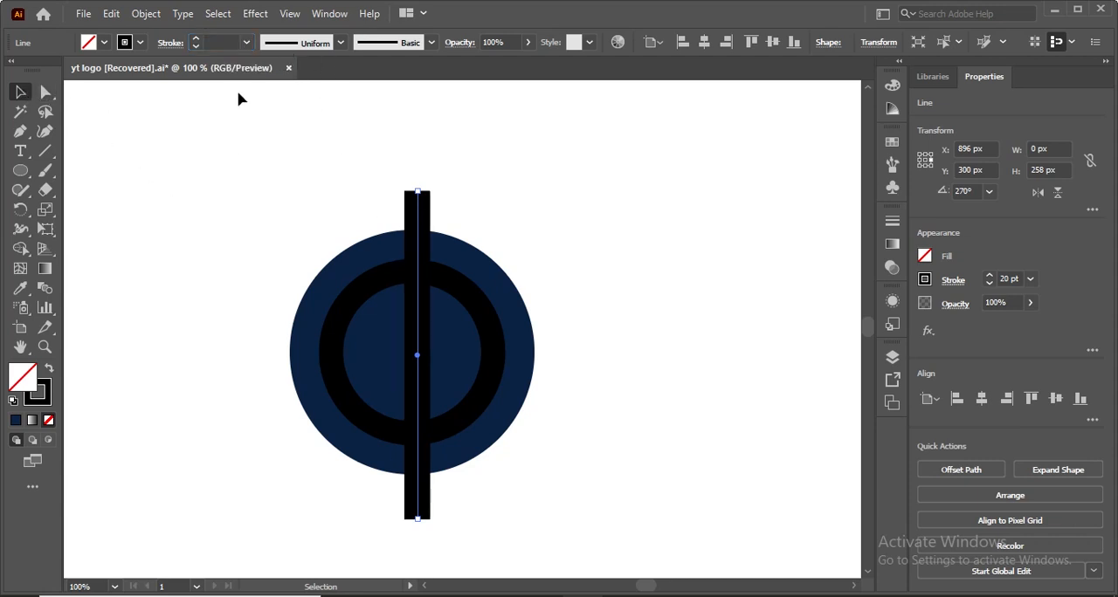
pyautogui.click(369, 175)
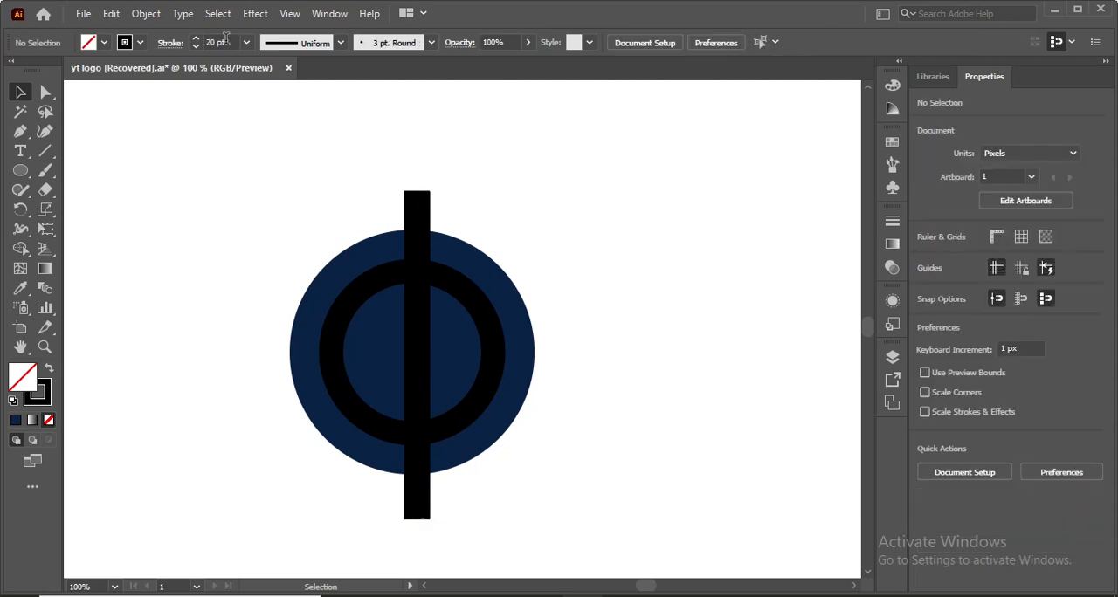
pyautogui.click(223, 42)
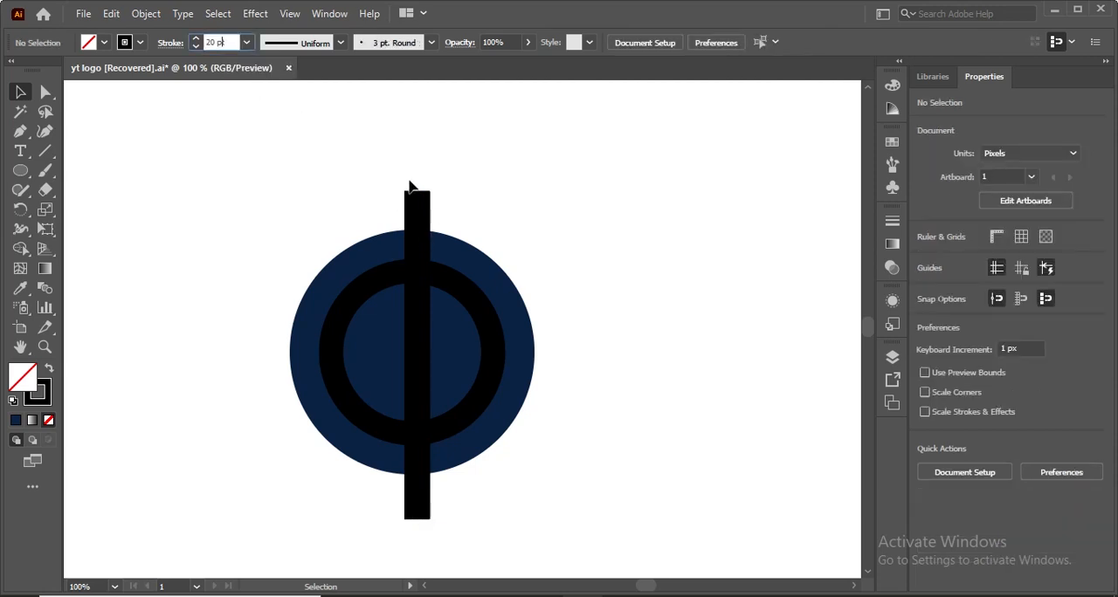
pyautogui.click(418, 201)
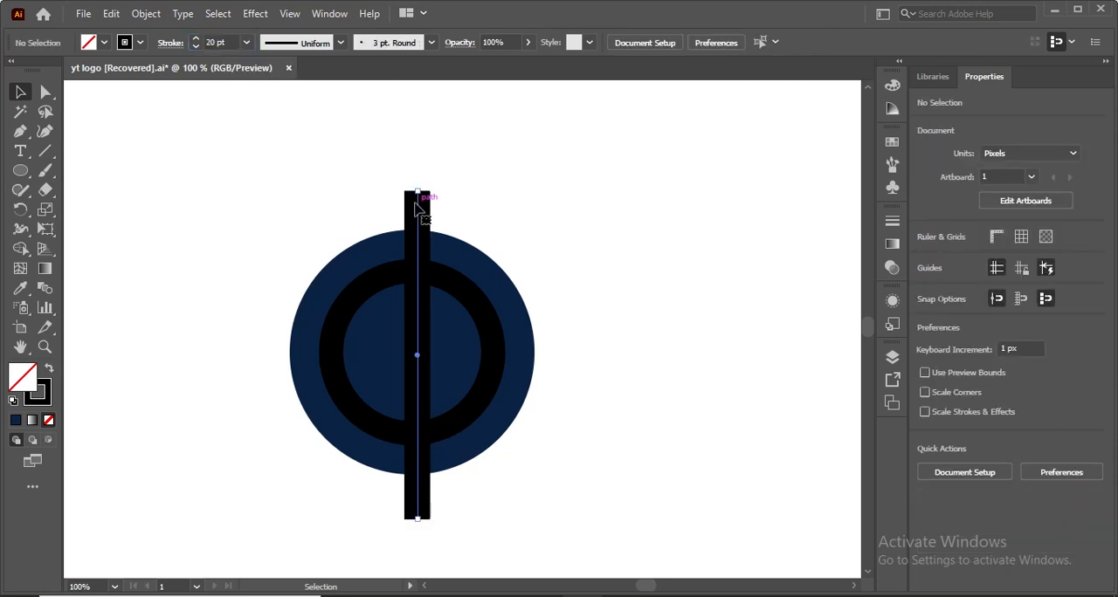
pyautogui.click(226, 43)
pyautogui.press('Down')
pyautogui.press('Down')
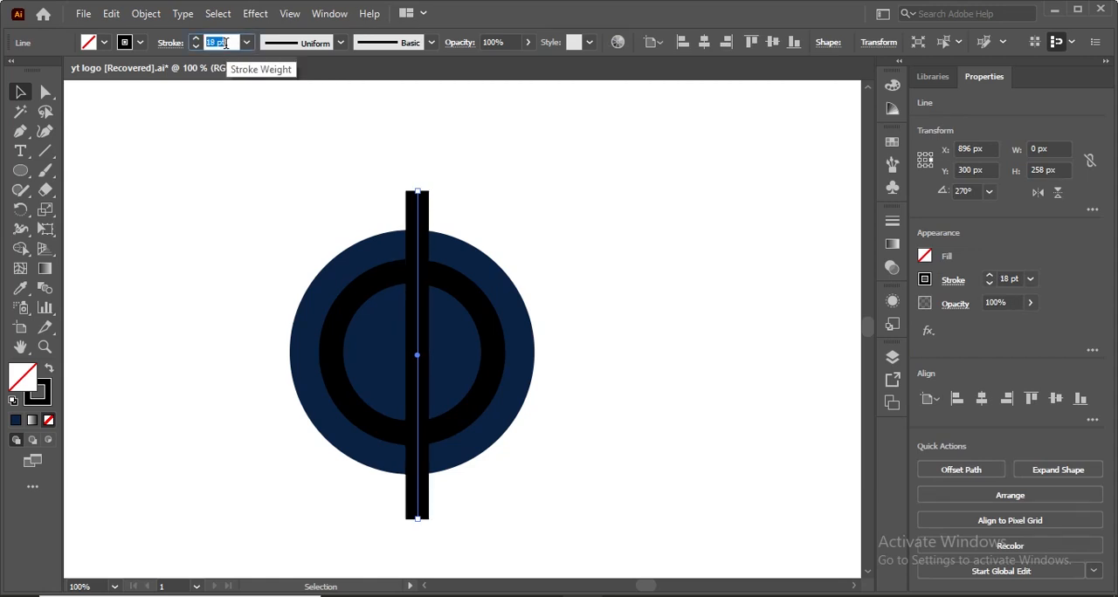
pyautogui.press('Down')
pyautogui.press('Return')
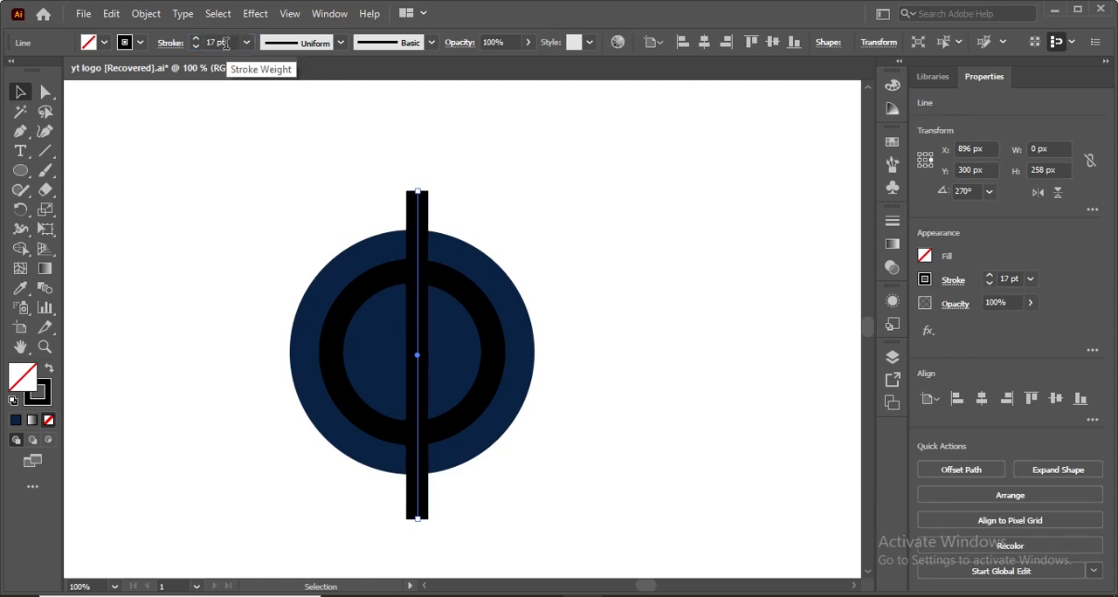
# Create a copy of the vertical line rotated by 135°.
pyautogui.moveTo(221, 142); pyautogui.dragTo(591, 477)
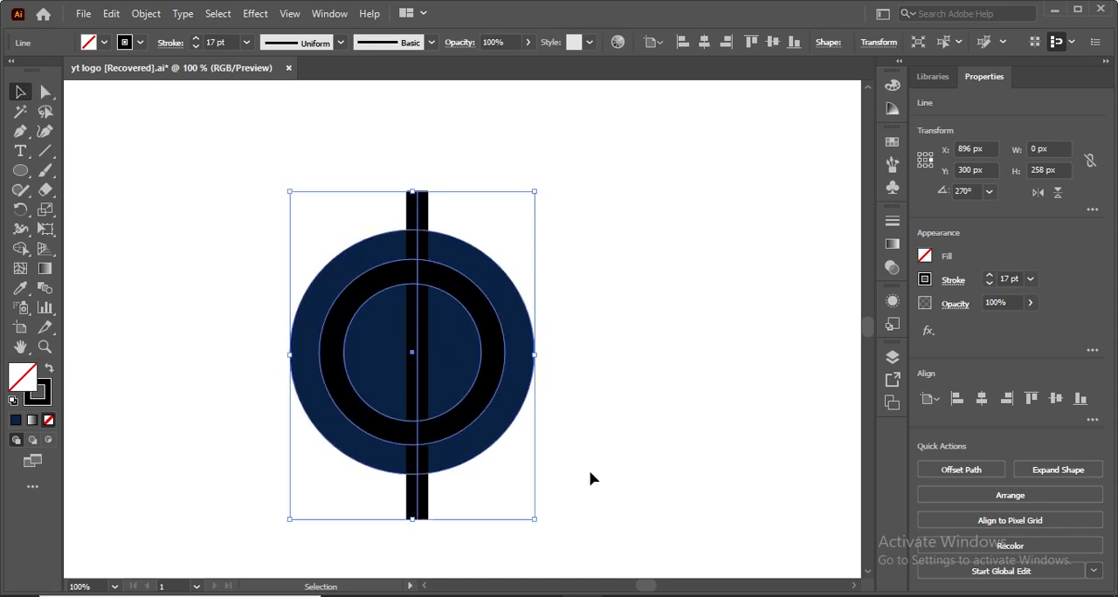
pyautogui.click(222, 269)
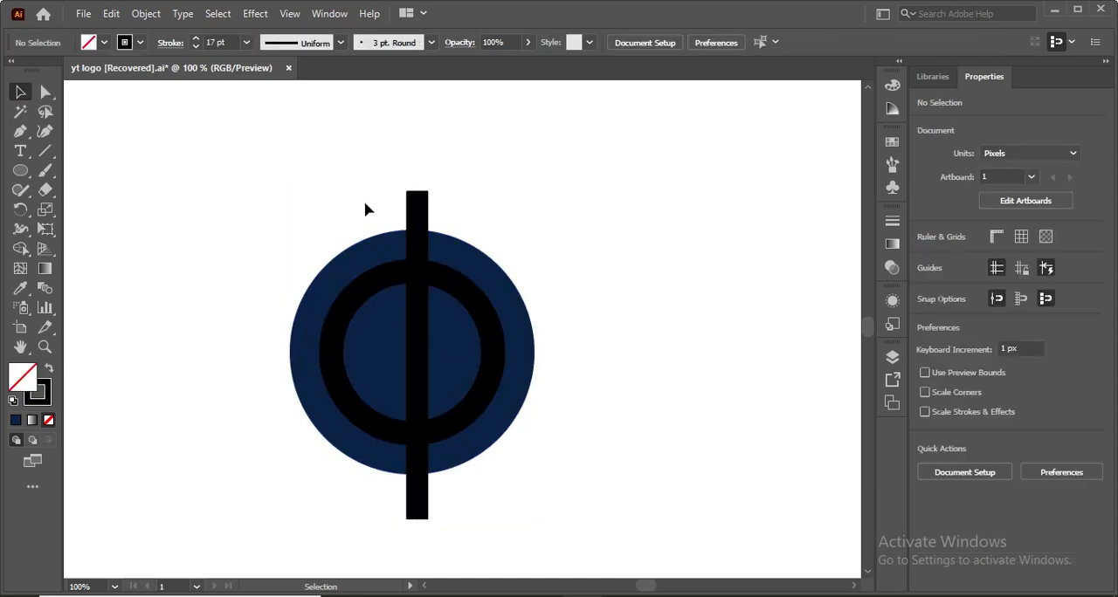
pyautogui.click(422, 205)
pyautogui.rightClick(419, 212)
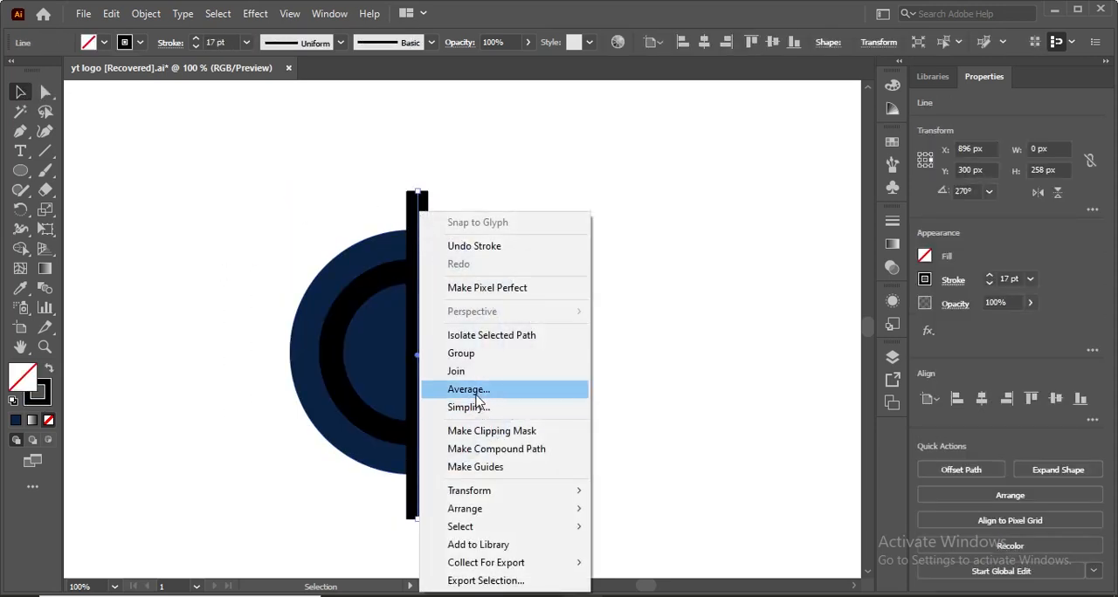
pyautogui.moveTo(502, 490)
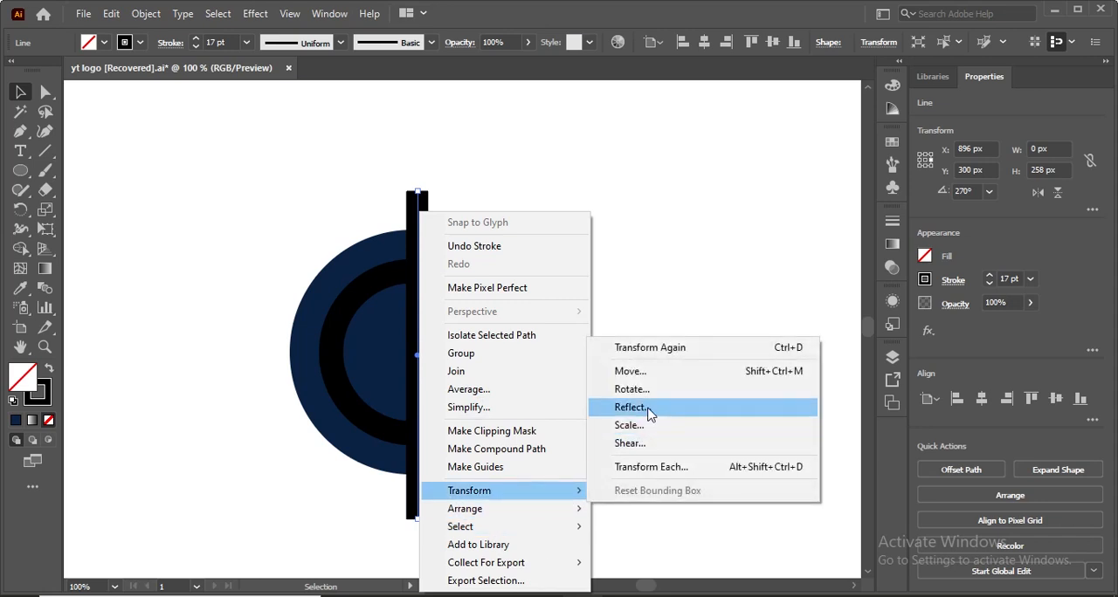
pyautogui.click(630, 390)
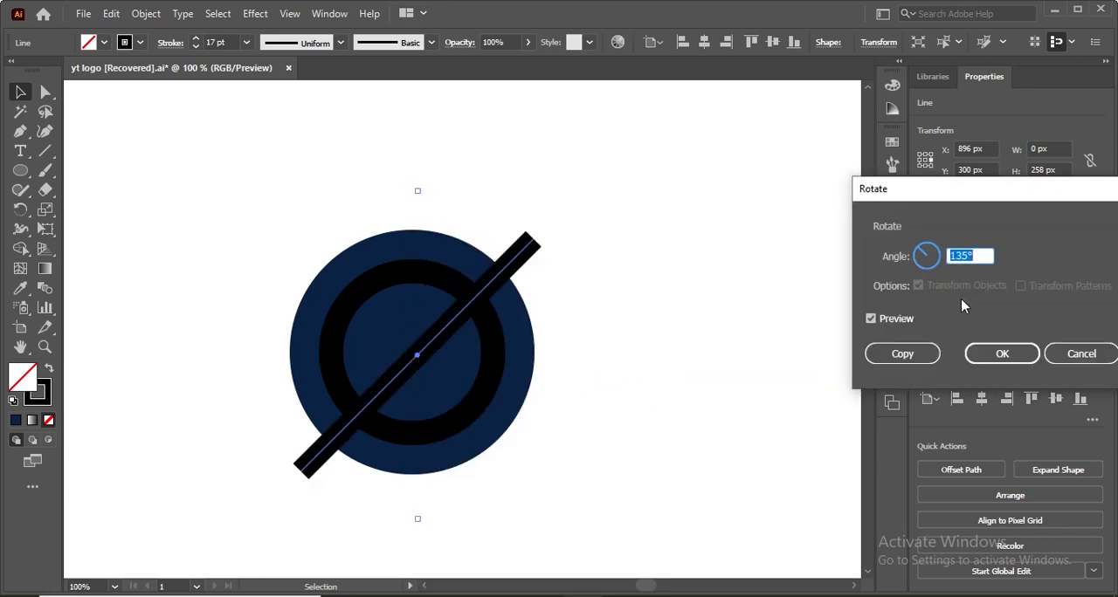
pyautogui.click(902, 353)
pyautogui.click(639, 366)
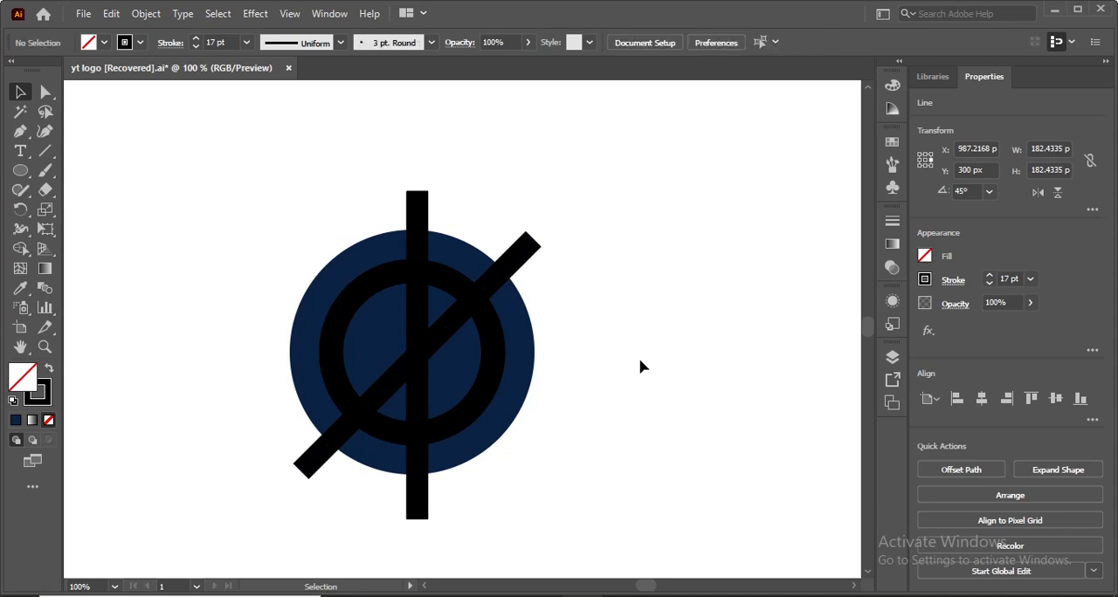
# Rotate the original vertical line until it lies horizontally across the circles.
pyautogui.click(422, 223)
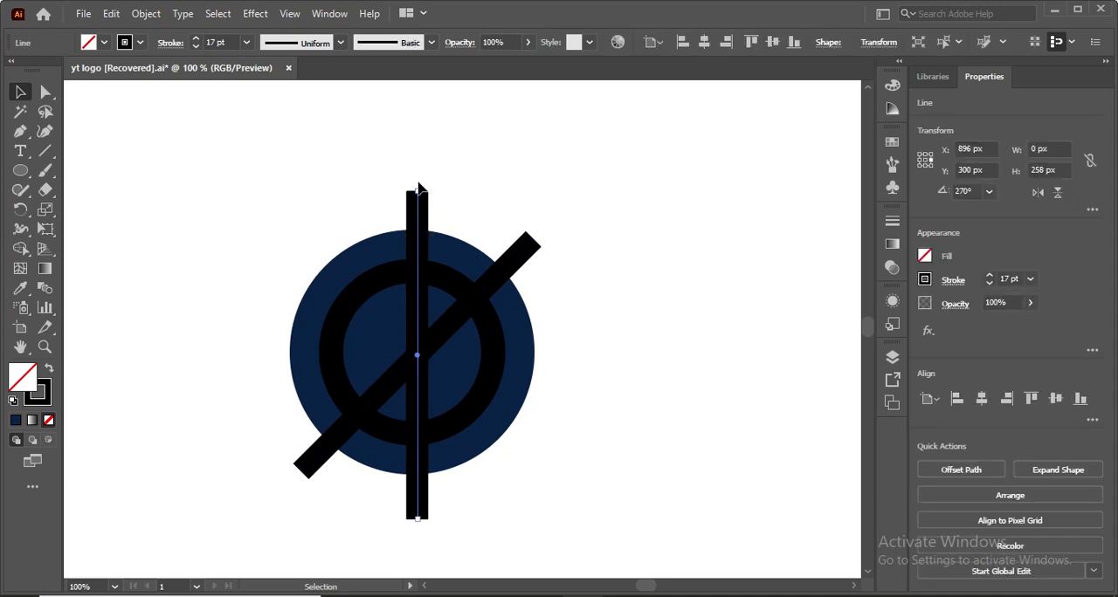
pyautogui.moveTo(418, 186); pyautogui.dragTo(584, 346)
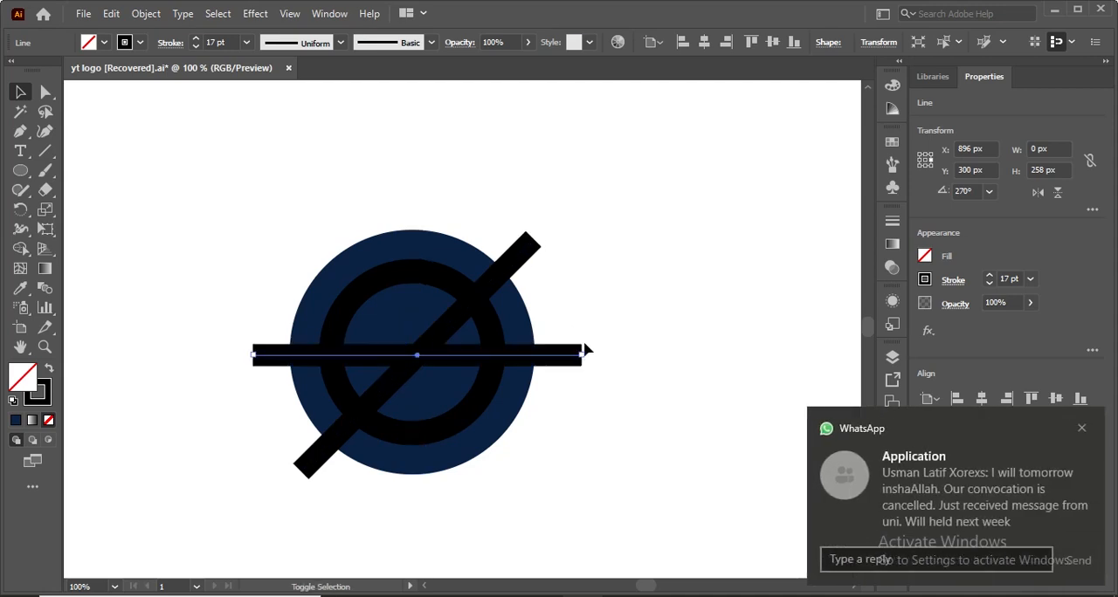
pyautogui.click(1082, 429)
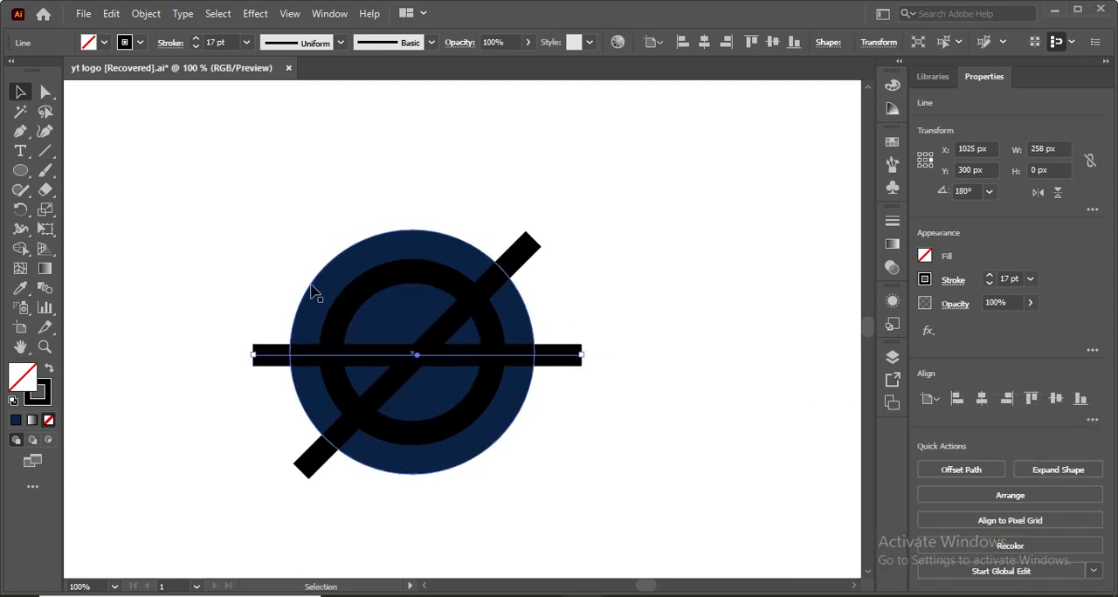
# Select all circles and lines and align their centres horizontally and vertically.
pyautogui.hotkey('ctrl', 'a')
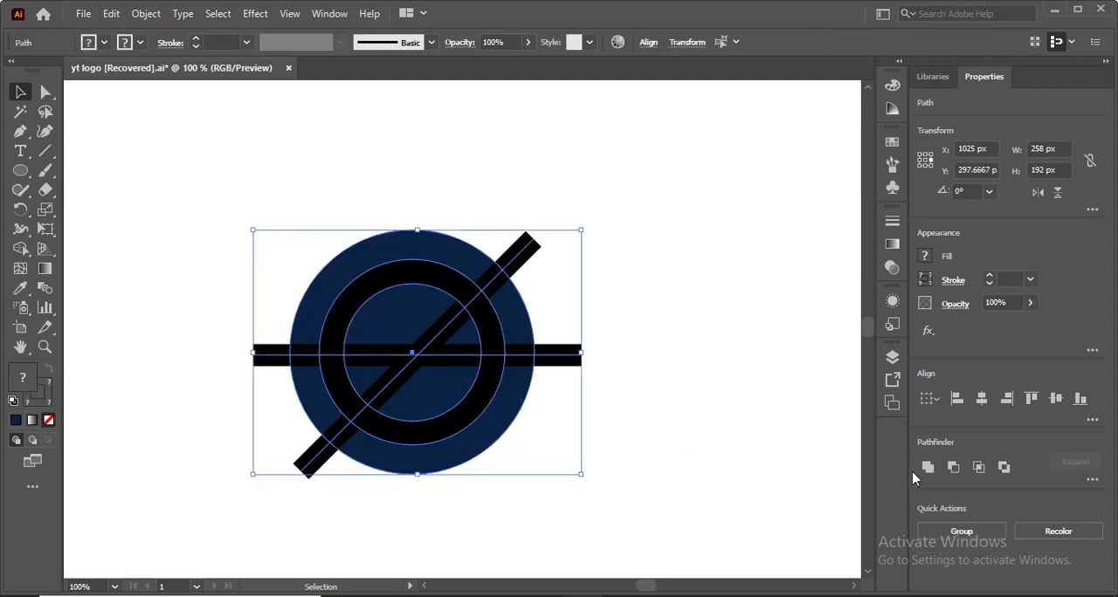
pyautogui.click(982, 398)
pyautogui.click(1055, 398)
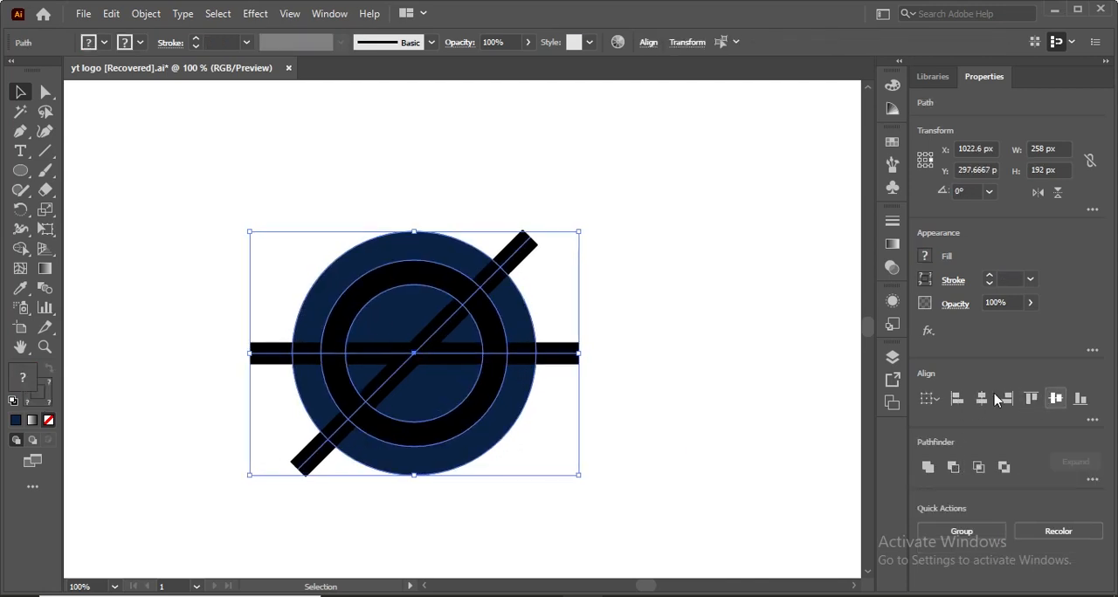
# Select all the circles and lines and expand both their fill and stroke.
pyautogui.click(761, 377)
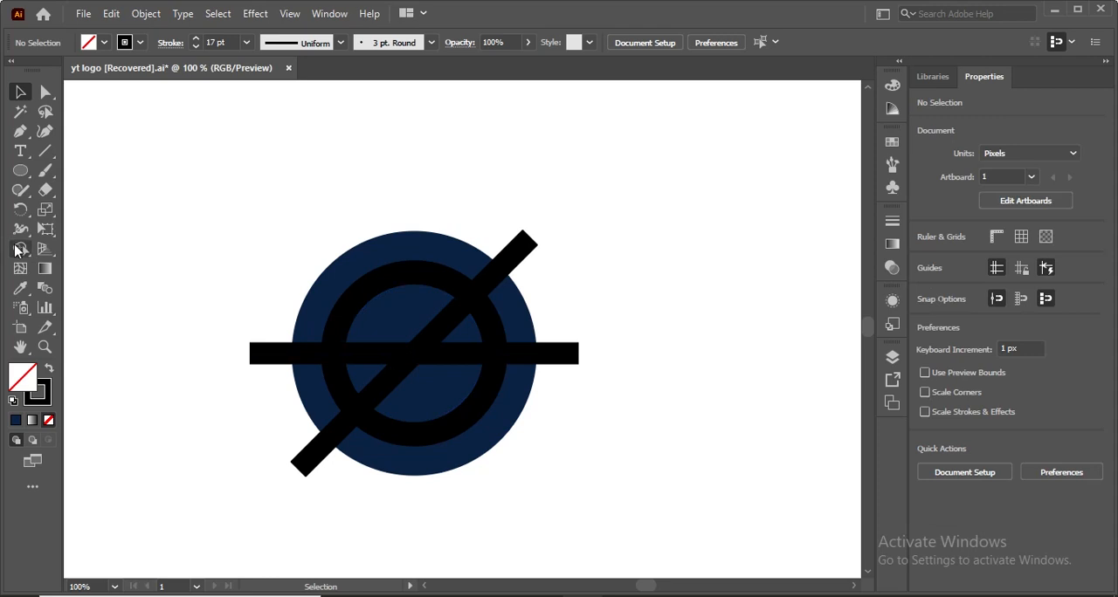
pyautogui.moveTo(237, 150); pyautogui.dragTo(564, 507)
pyautogui.click(148, 12)
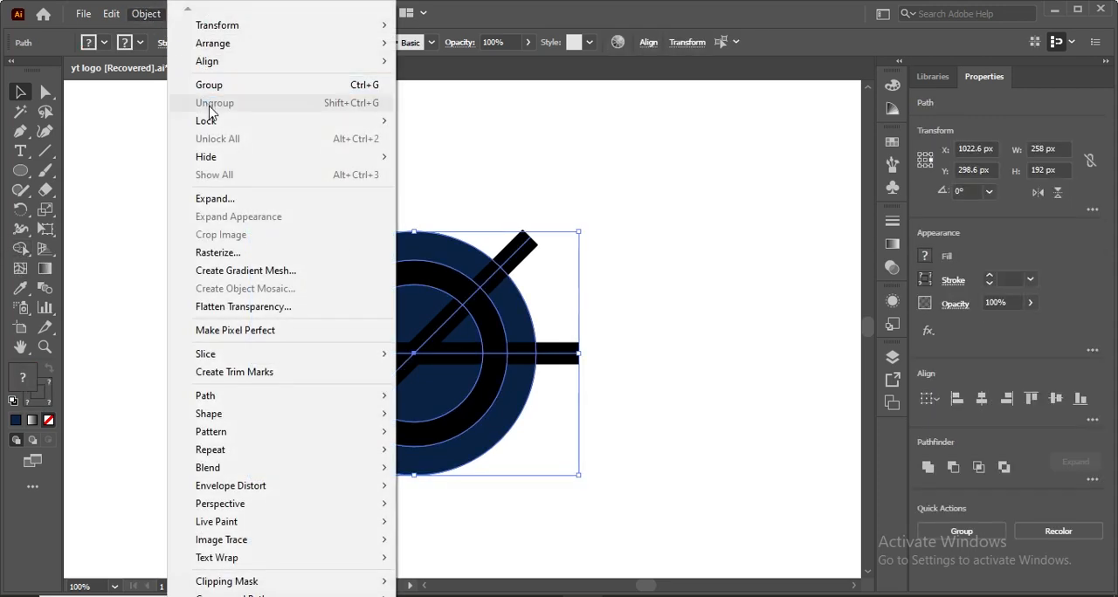
pyautogui.click(216, 200)
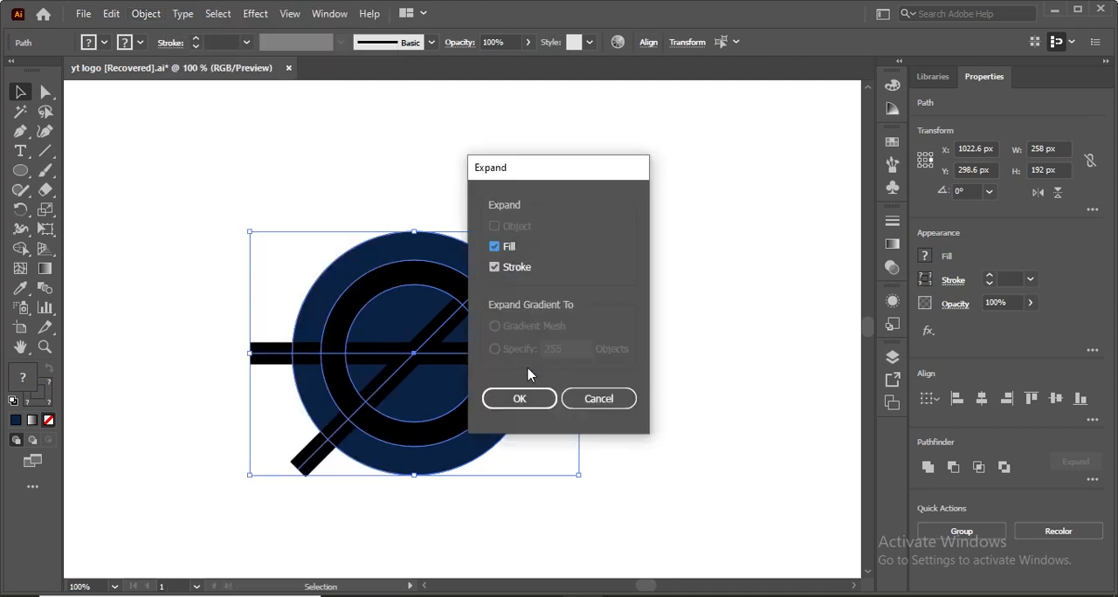
pyautogui.click(529, 400)
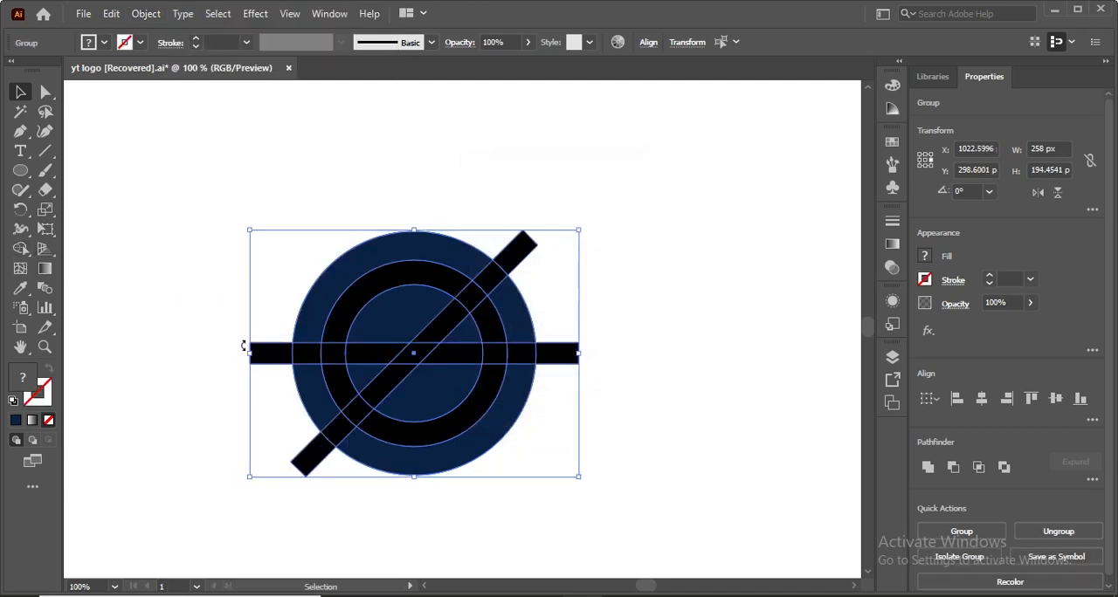
# With the Shape Builder, delete the bar ends protruding from the circle's left and lower-left edges.
pyautogui.click(20, 247)
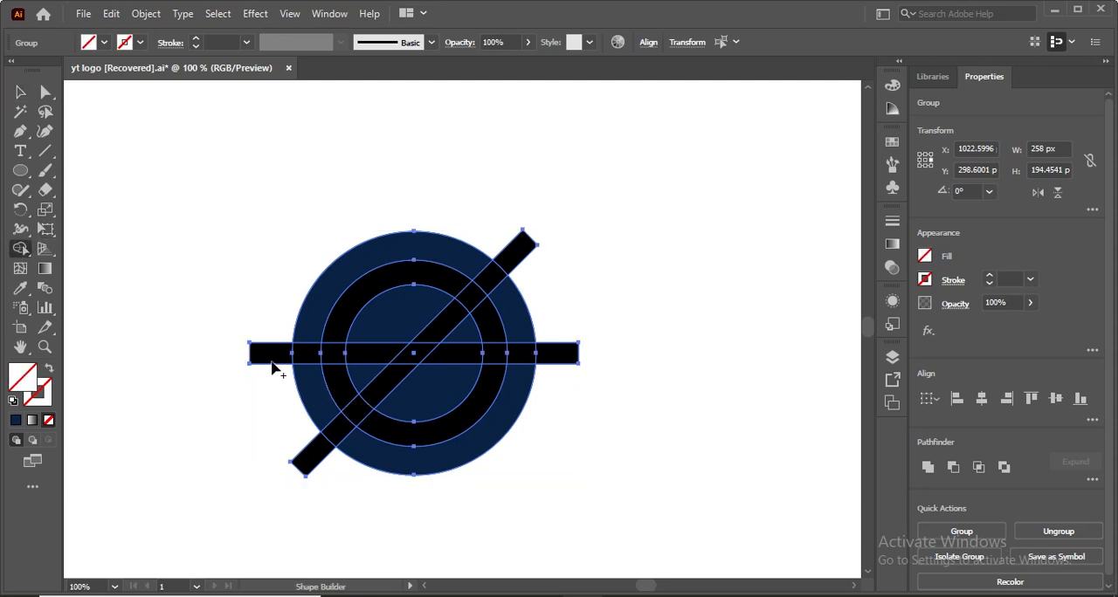
pyautogui.keyDown('alt'); pyautogui.click(273, 367); pyautogui.keyUp('alt')
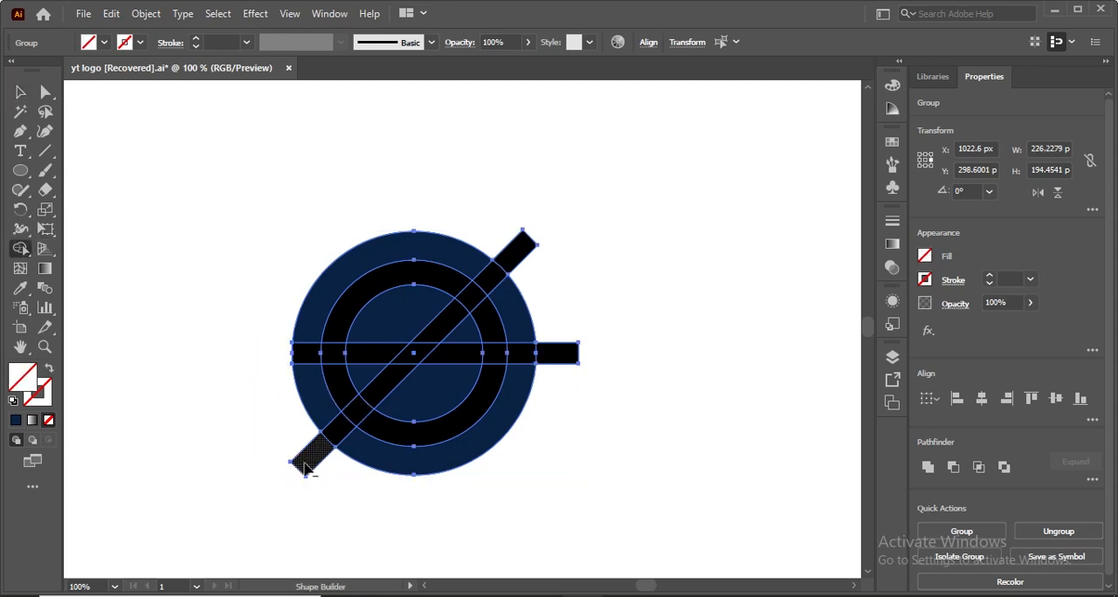
pyautogui.keyDown('alt'); pyautogui.click(304, 465); pyautogui.keyUp('alt')
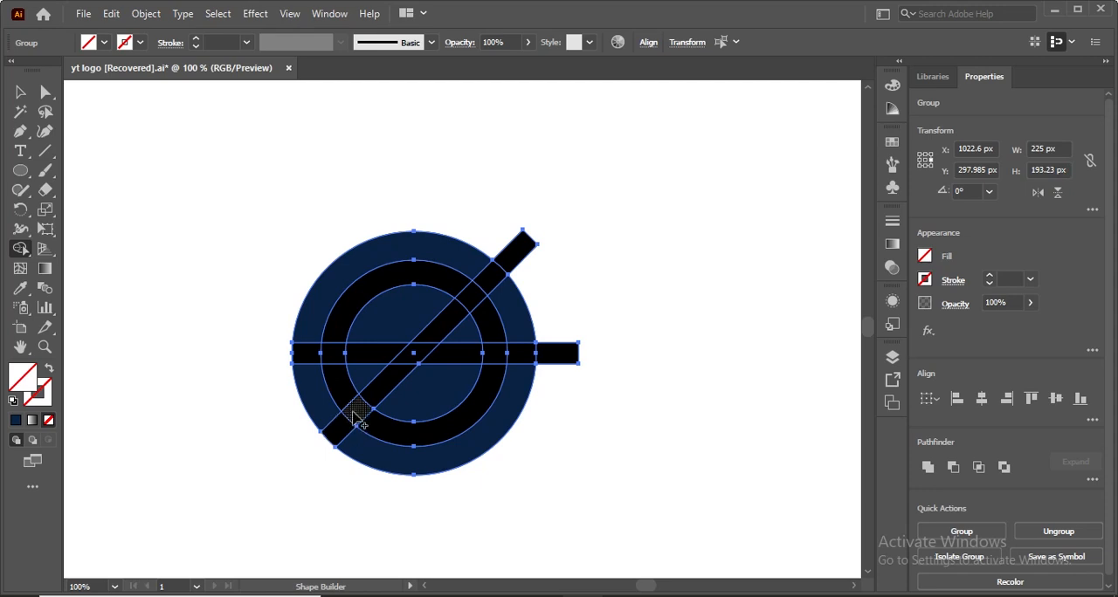
# Merge the black ring's upper arc with the diagonal bar's upper half, and merge the inner circle areas with the right outer section.
pyautogui.moveTo(353, 410)
pyautogui.mouseDown()
pyautogui.moveTo(341, 423)
pyautogui.moveTo(338, 339)
pyautogui.moveTo(392, 285)
pyautogui.mouseUp()
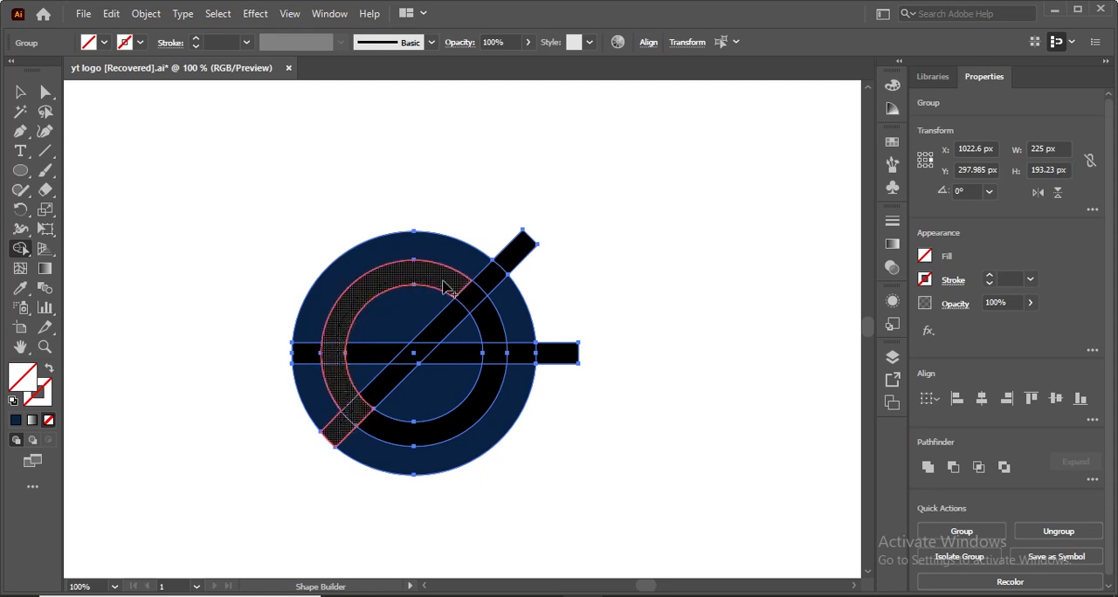
pyautogui.moveTo(464, 292)
pyautogui.mouseDown()
pyautogui.moveTo(472, 299)
pyautogui.moveTo(445, 319)
pyautogui.mouseUp()
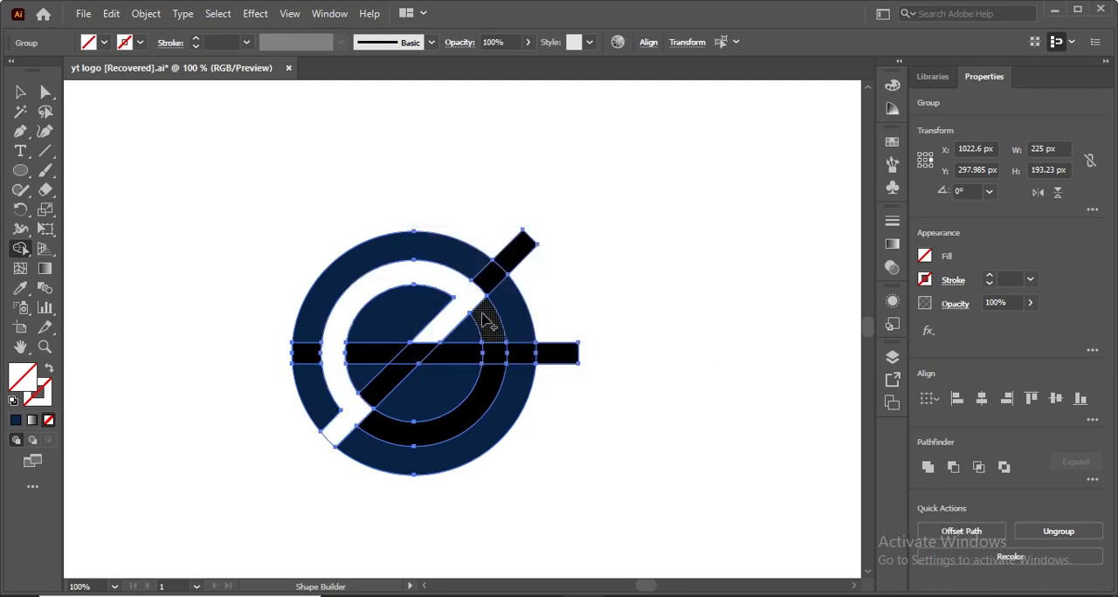
pyautogui.moveTo(382, 345)
pyautogui.mouseDown()
pyautogui.moveTo(393, 332)
pyautogui.moveTo(376, 380)
pyautogui.moveTo(405, 382)
pyautogui.moveTo(520, 323)
pyautogui.mouseUp()
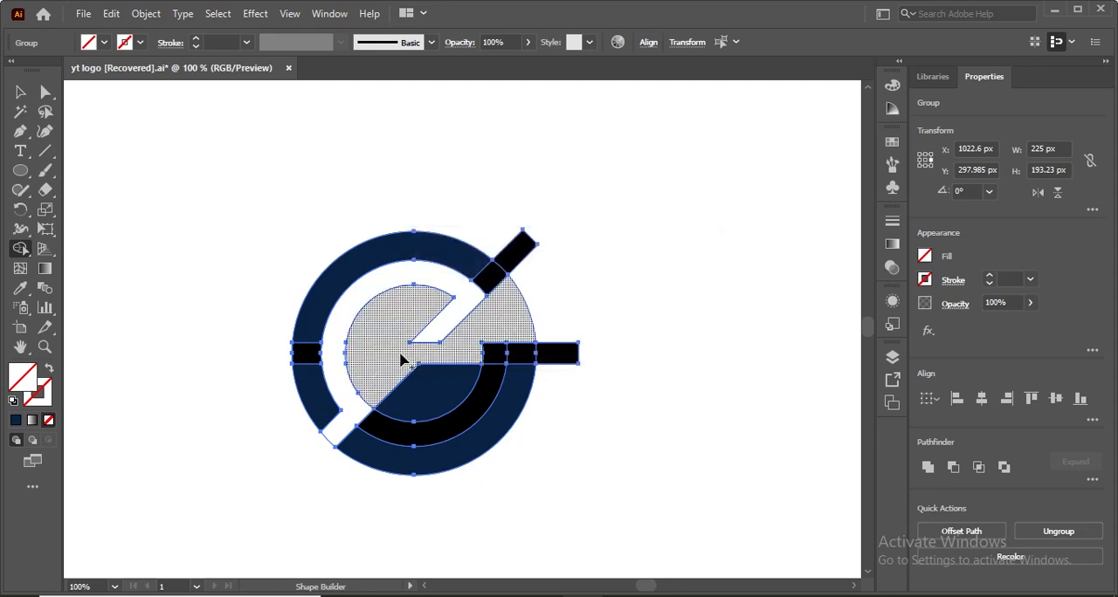
pyautogui.moveTo(401, 360); pyautogui.dragTo(433, 388)
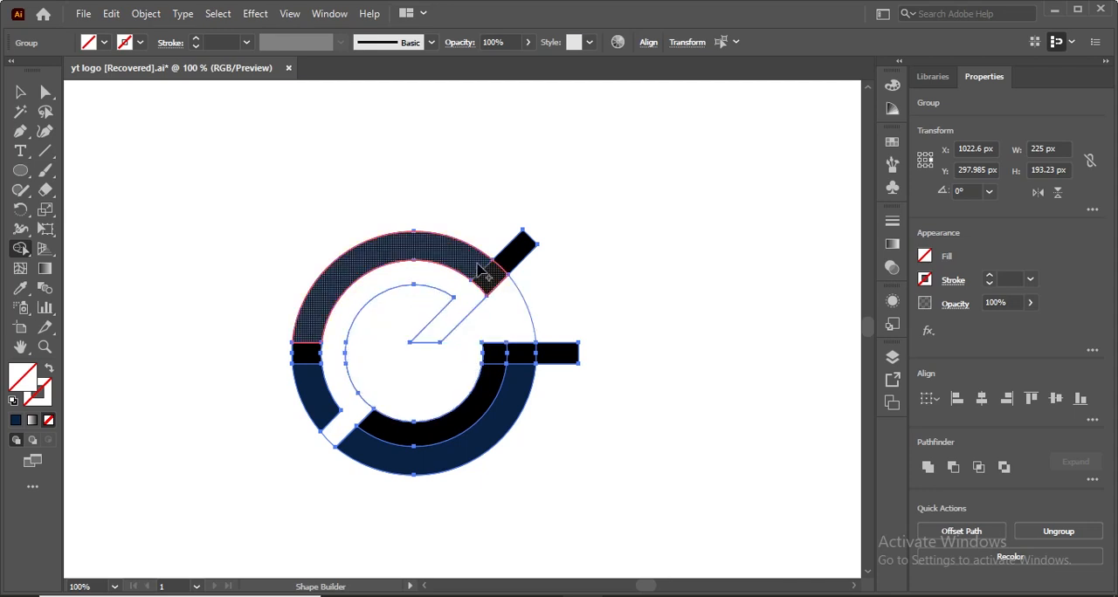
# Merge the upper outer arc with the adjoining diagonal piece and delete the two bar ends still protruding from the circle.
pyautogui.keyDown('alt'); pyautogui.click(474, 267); pyautogui.keyUp('alt')
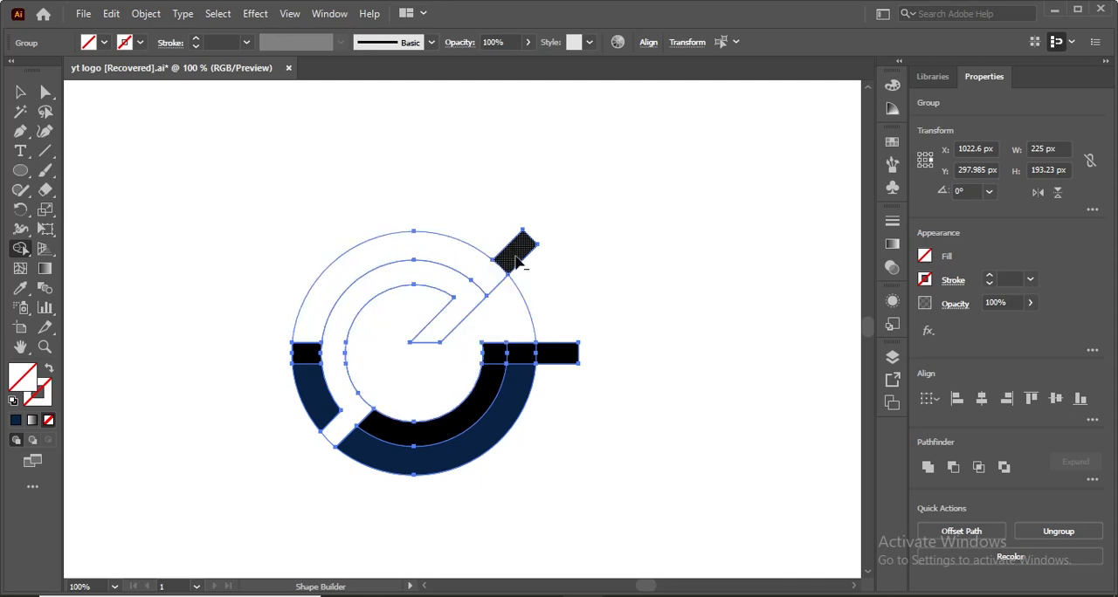
pyautogui.keyDown('alt'); pyautogui.click(517, 262); pyautogui.keyUp('alt')
pyautogui.keyDown('alt'); pyautogui.click(551, 364); pyautogui.keyUp('alt')
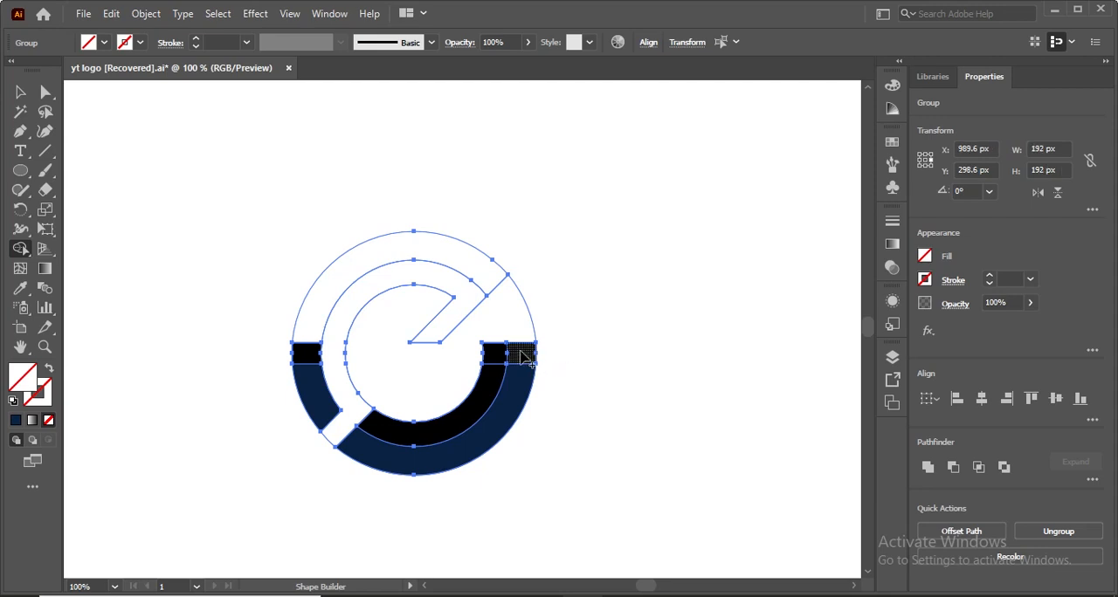
# Merge the lower black ring into the e-shaped slot, and the lower outer ring into the right outer section.
pyautogui.moveTo(495, 358); pyautogui.dragTo(479, 407)
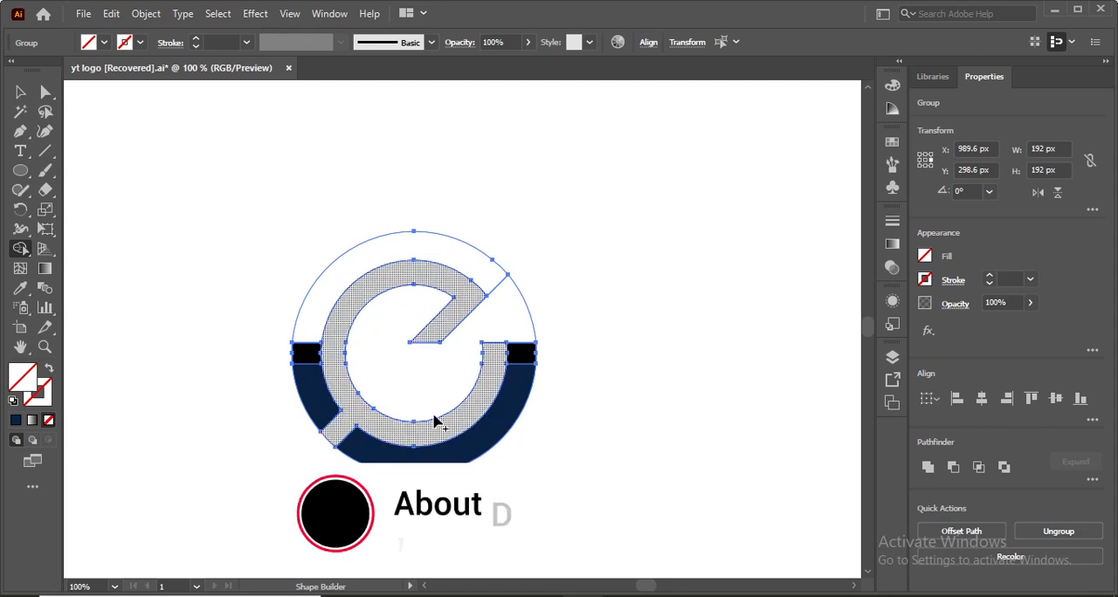
pyautogui.moveTo(522, 359)
pyautogui.mouseDown()
pyautogui.moveTo(517, 388)
pyautogui.moveTo(521, 330)
pyautogui.mouseUp()
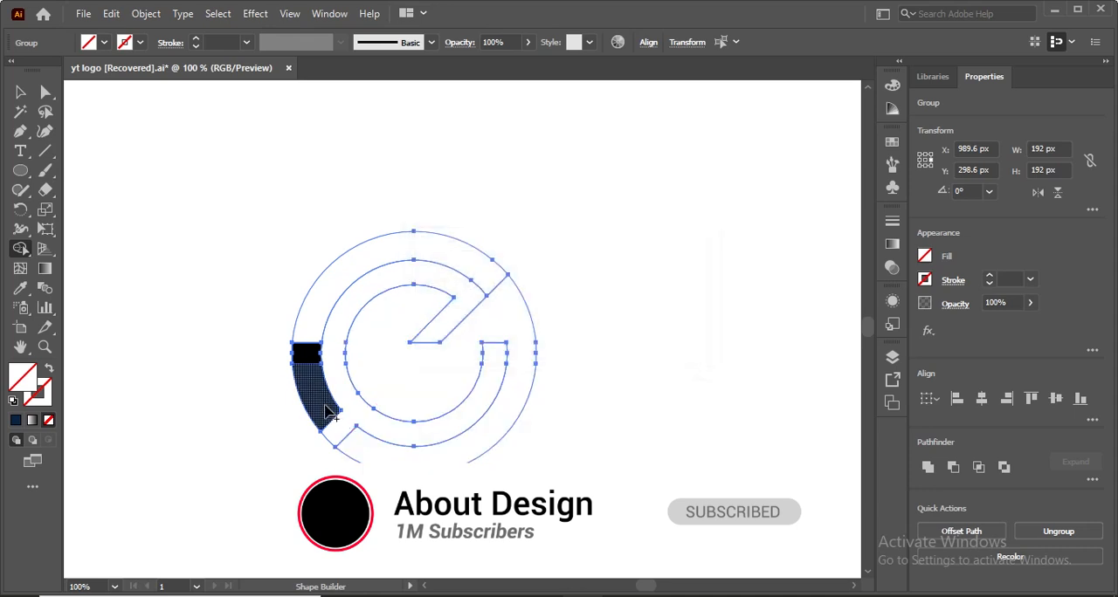
# Try to merge the left outer-ring pieces with the upper arc, and undo the attempt.
pyautogui.moveTo(325, 406); pyautogui.dragTo(312, 332)
pyautogui.moveTo(363, 282); pyautogui.dragTo(428, 262)
pyautogui.hotkey('ctrl', 'z')
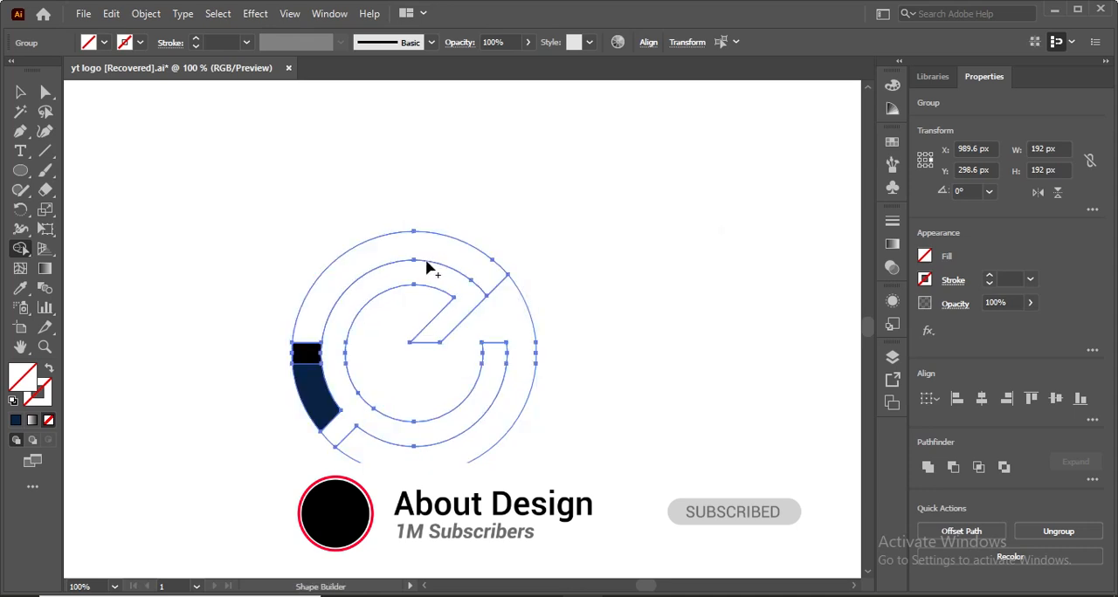
# Merge the left outer-ring pieces, upper arc and right outer section into one shape, and delete the e-shaped slot region.
pyautogui.moveTo(312, 384)
pyautogui.mouseDown()
pyautogui.moveTo(305, 319)
pyautogui.moveTo(337, 287)
pyautogui.mouseUp()
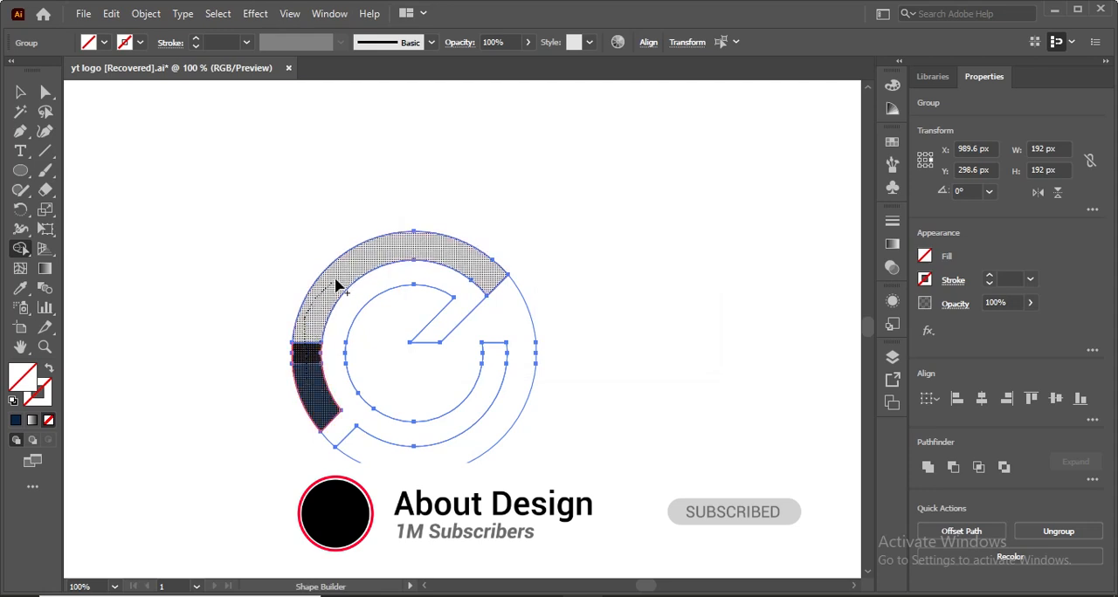
pyautogui.moveTo(496, 289); pyautogui.dragTo(501, 295)
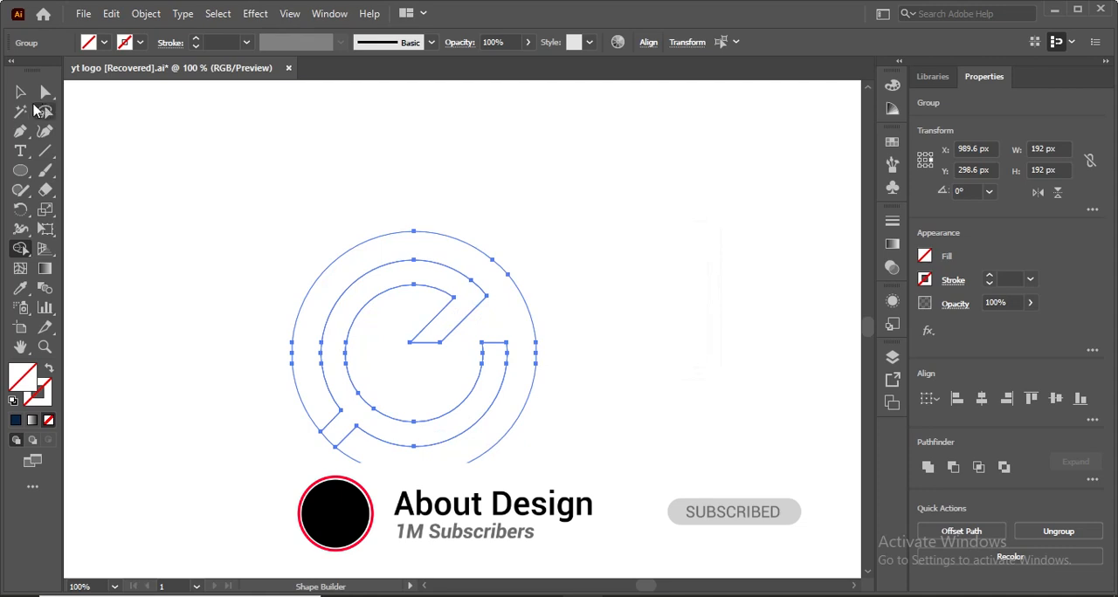
pyautogui.click(337, 385)
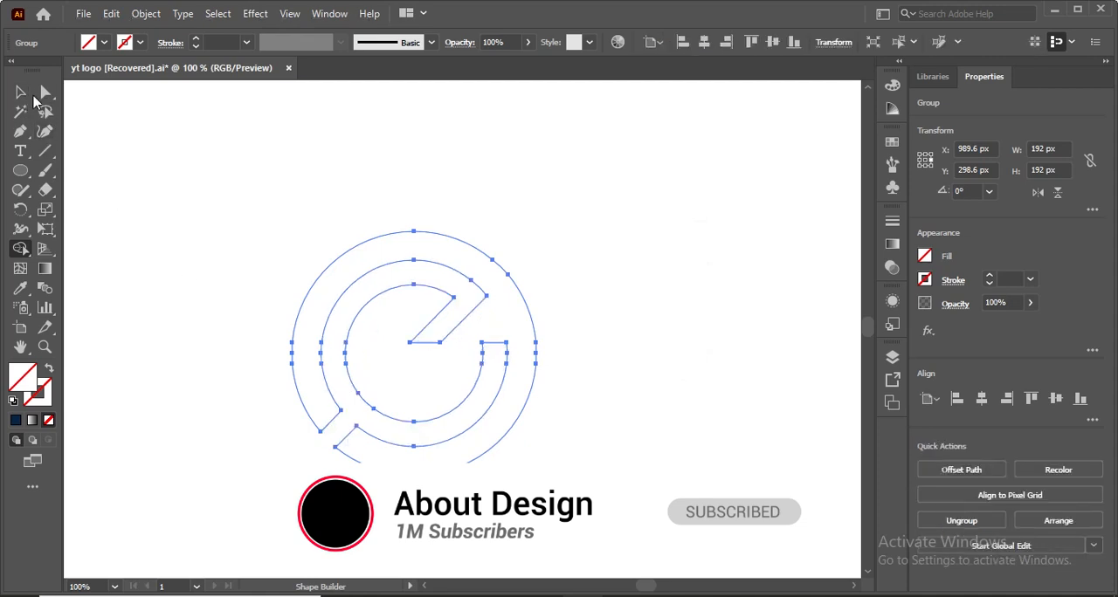
# Fill the merged logo shape with black and deselect it.
pyautogui.press('v')
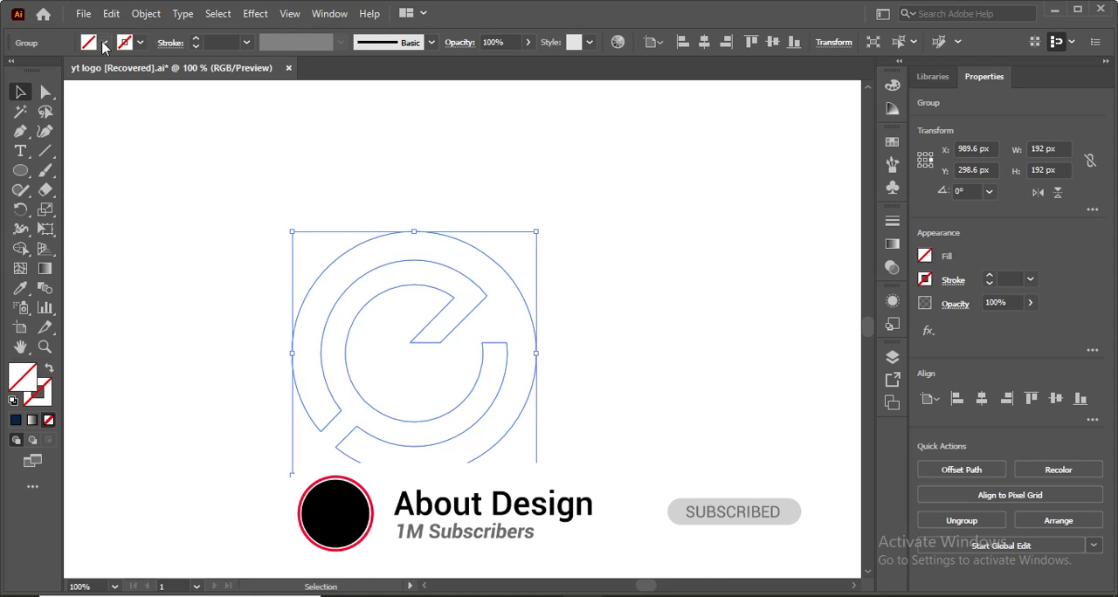
pyautogui.click(104, 43)
pyautogui.click(46, 70)
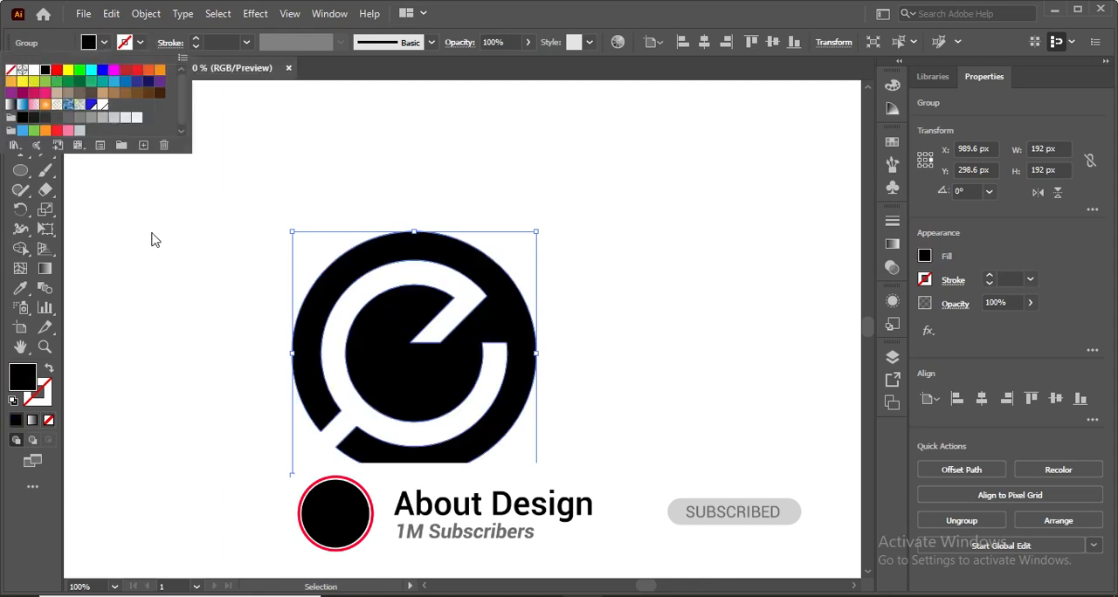
pyautogui.click(153, 239)
pyautogui.click(155, 239)
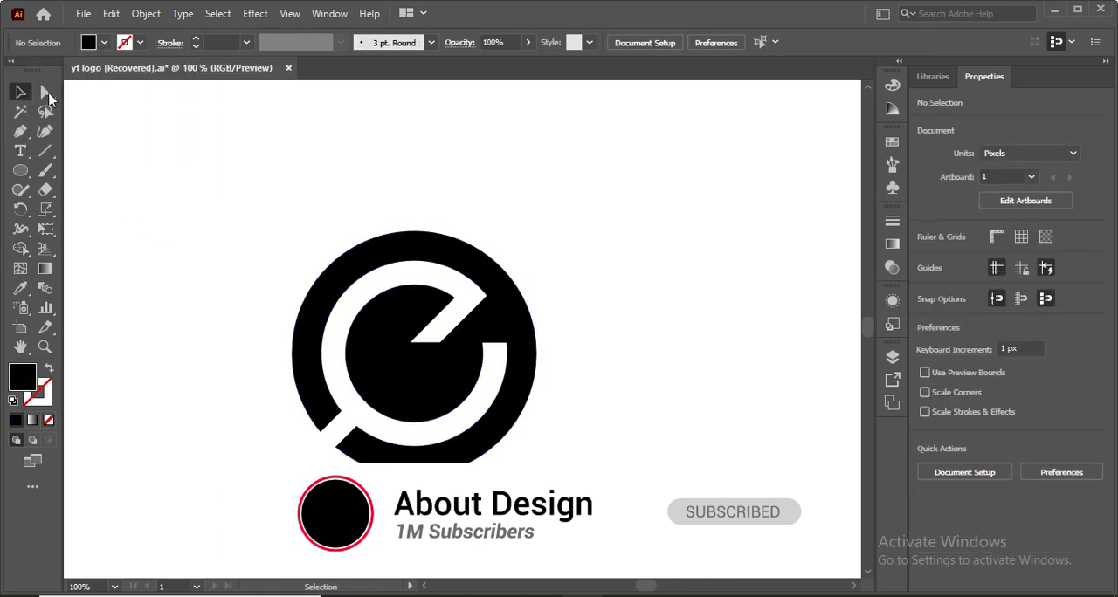
# Round the two corners at the inner end of the white diagonal slot with the Direct Selection tool.
pyautogui.click(46, 94)
pyautogui.moveTo(439, 345); pyautogui.dragTo(493, 288)
pyautogui.click(423, 346)
pyautogui.click(255, 266)
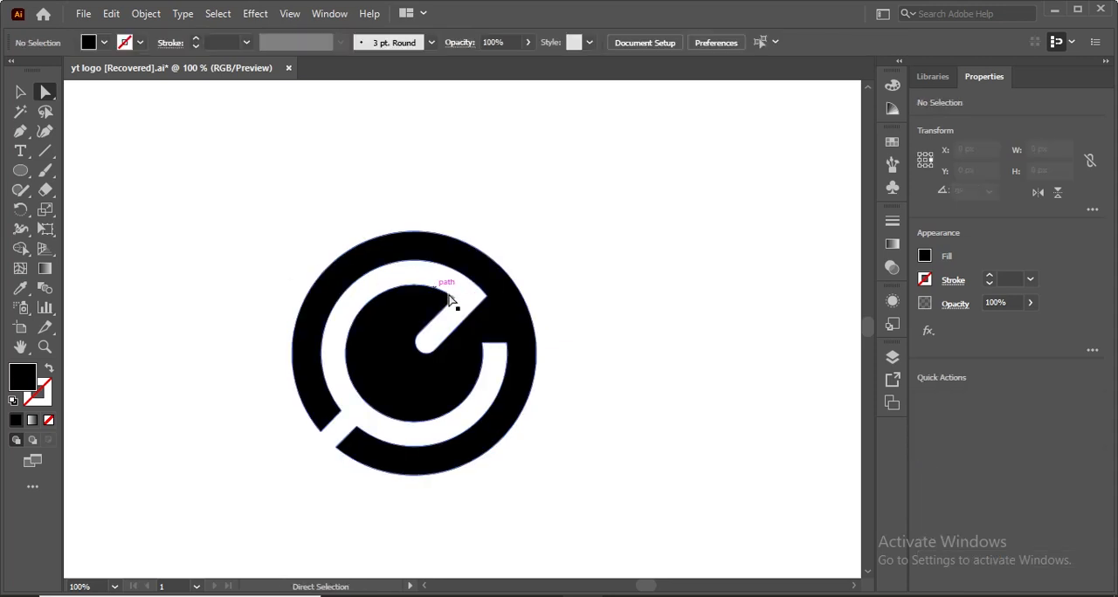
# Round the inner and outer corners where the diagonal slot meets the upper ring.
pyautogui.click(486, 298)
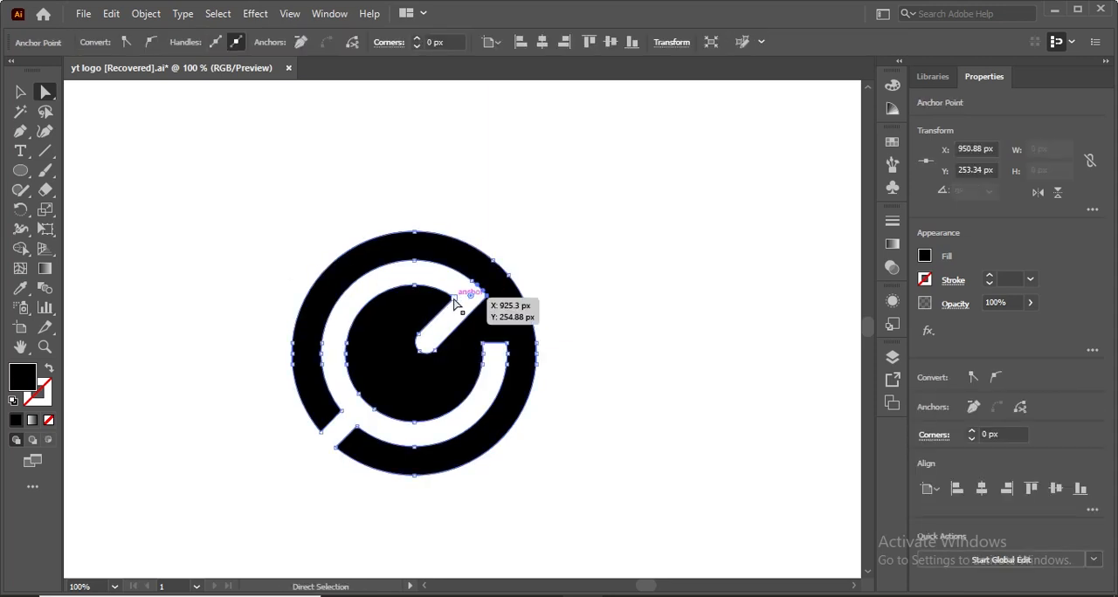
pyautogui.keyDown('shift'); pyautogui.click(453, 299); pyautogui.keyUp('shift')
pyautogui.moveTo(438, 301); pyautogui.dragTo(248, 337)
pyautogui.click(232, 306)
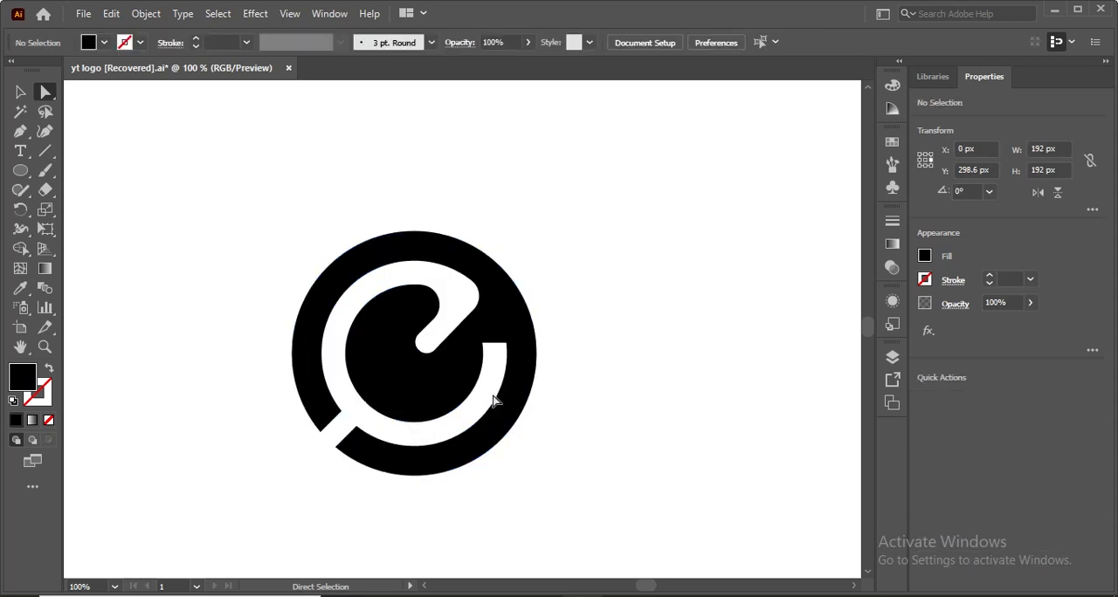
# Round both corners of the white ring slot's open end on the right side.
pyautogui.click(506, 345)
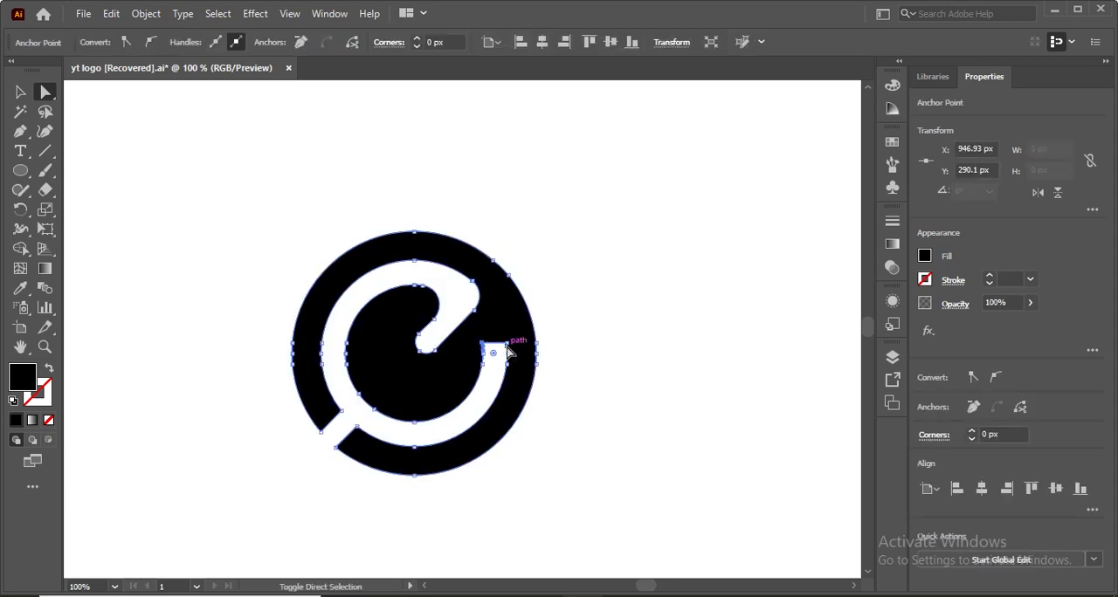
pyautogui.keyDown('shift'); pyautogui.click(506, 345); pyautogui.keyUp('shift')
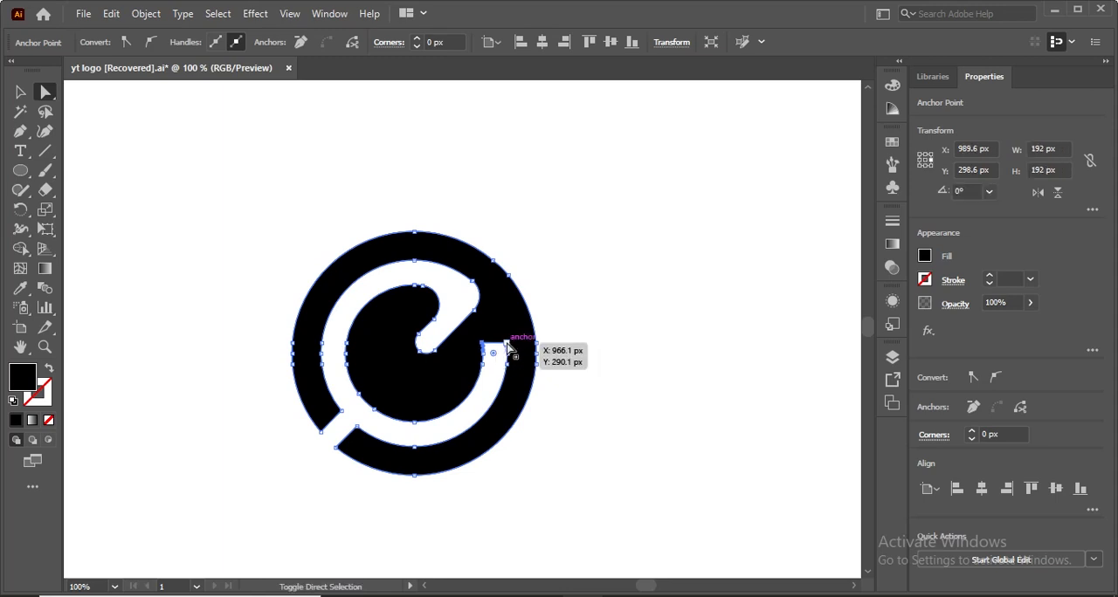
pyautogui.keyDown('shift'); pyautogui.click(506, 344); pyautogui.keyUp('shift')
pyautogui.moveTo(495, 358); pyautogui.dragTo(495, 493)
pyautogui.click(177, 317)
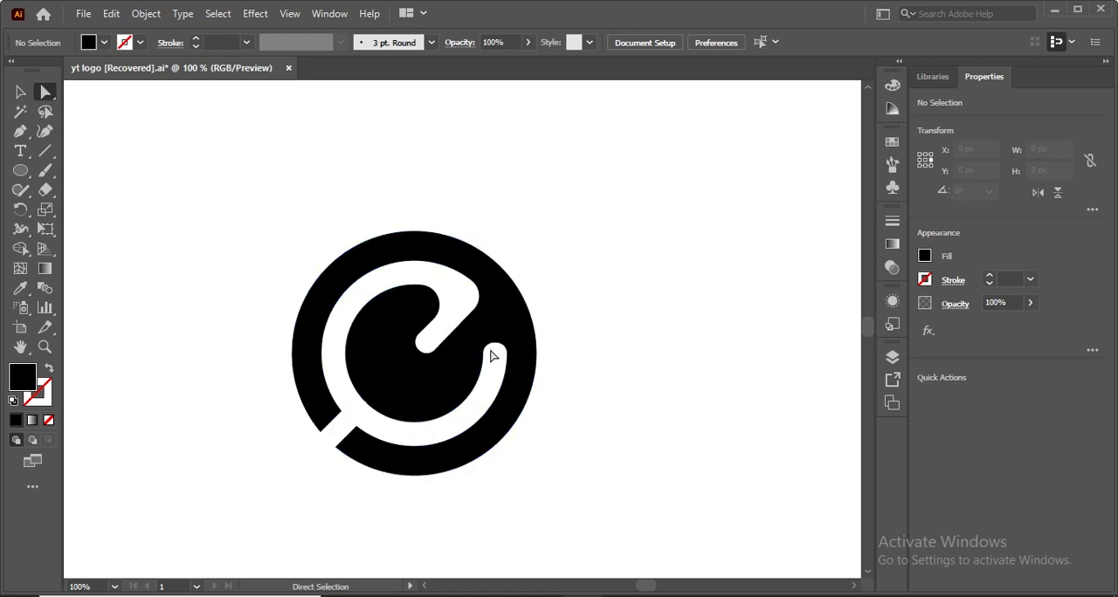
# Undo the latest corner roundings and round the diagonal slot's two upper corners to about 15.54 px.
pyautogui.hotkey('ctrl', 'z')
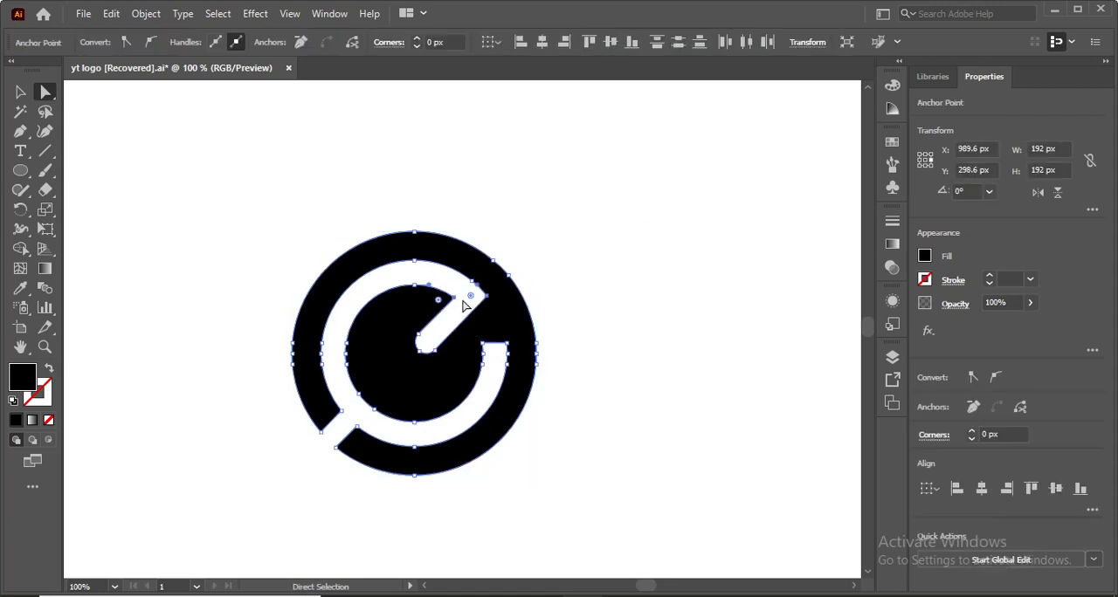
pyautogui.moveTo(476, 303); pyautogui.dragTo(456, 360)
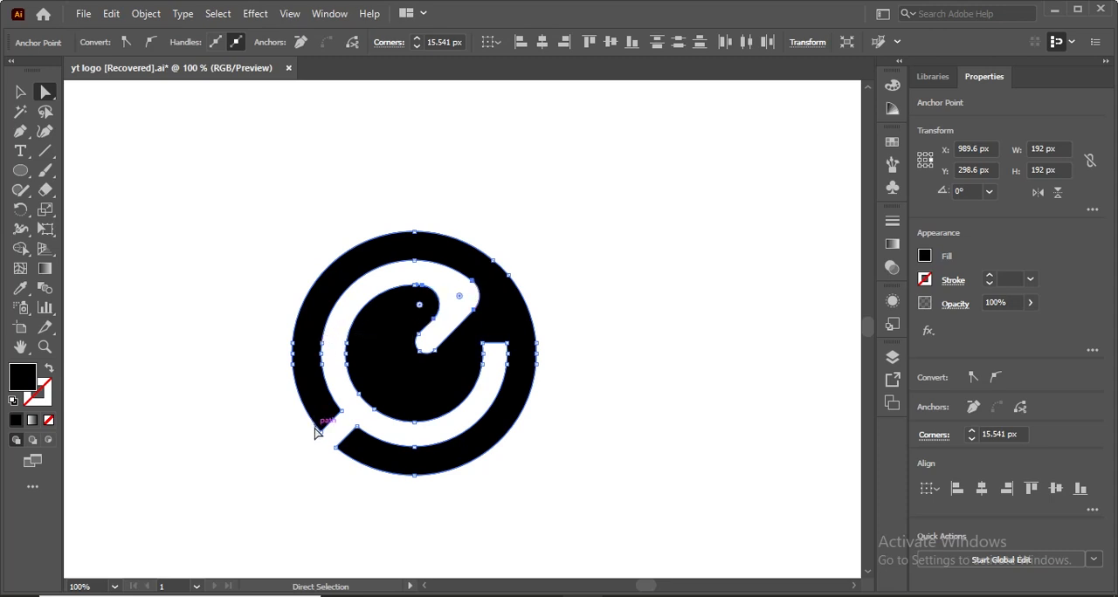
# Round both black ends of the outer ring at the lower-left gap.
pyautogui.moveTo(324, 427); pyautogui.dragTo(390, 454)
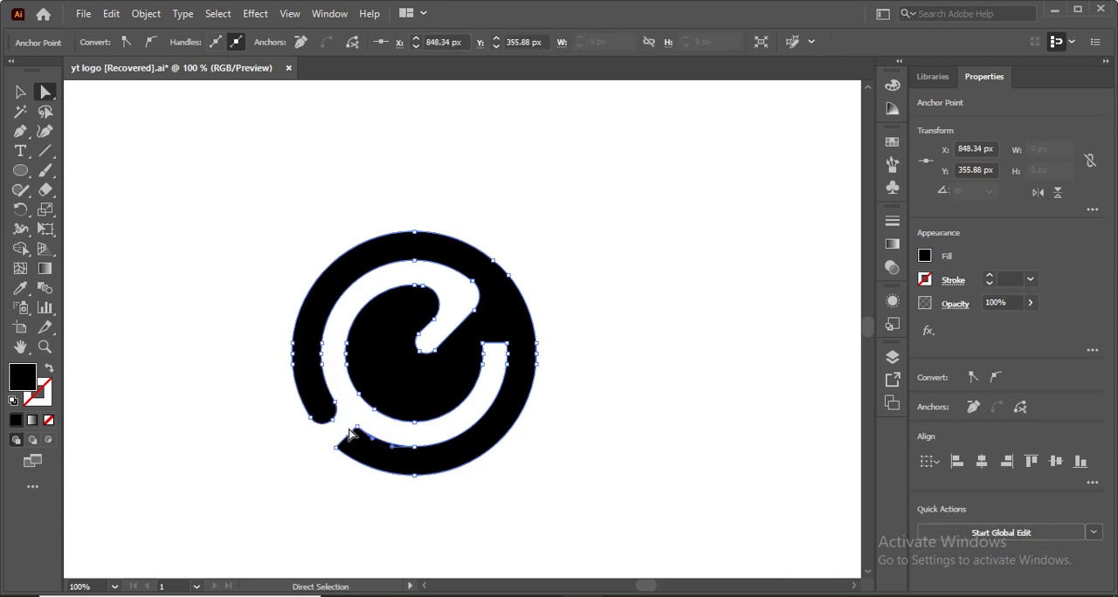
pyautogui.moveTo(354, 418); pyautogui.dragTo(326, 447)
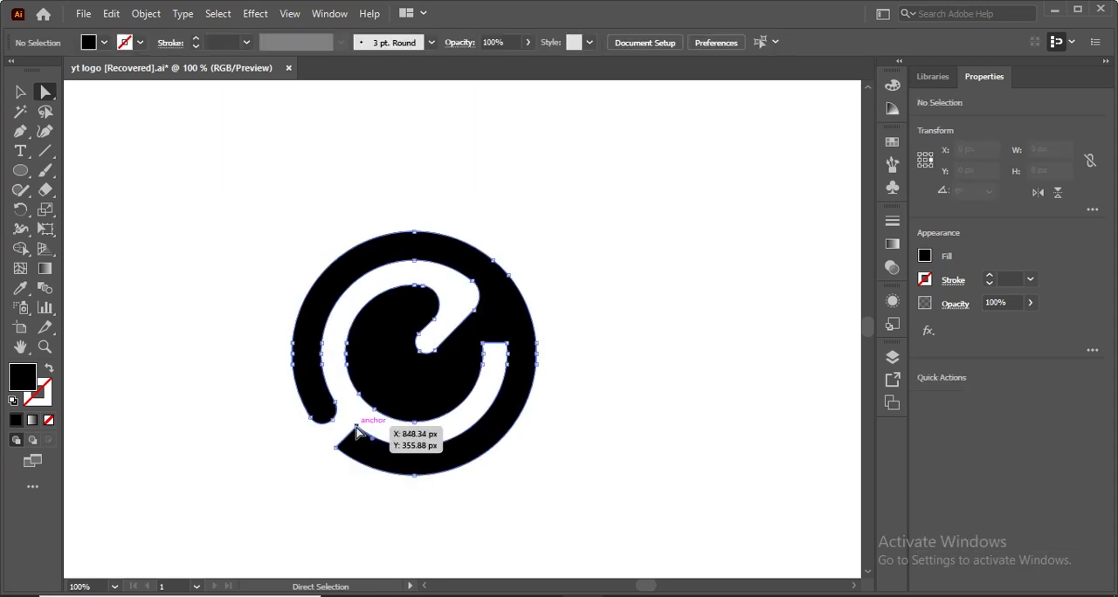
pyautogui.click(356, 427)
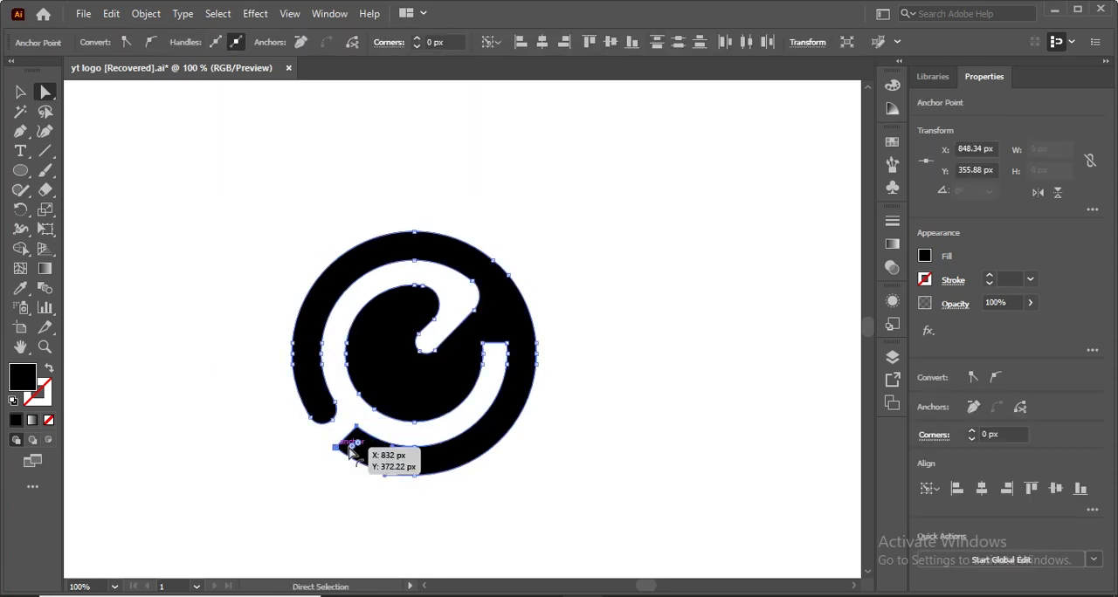
pyautogui.moveTo(354, 445); pyautogui.dragTo(473, 517)
pyautogui.click(281, 472)
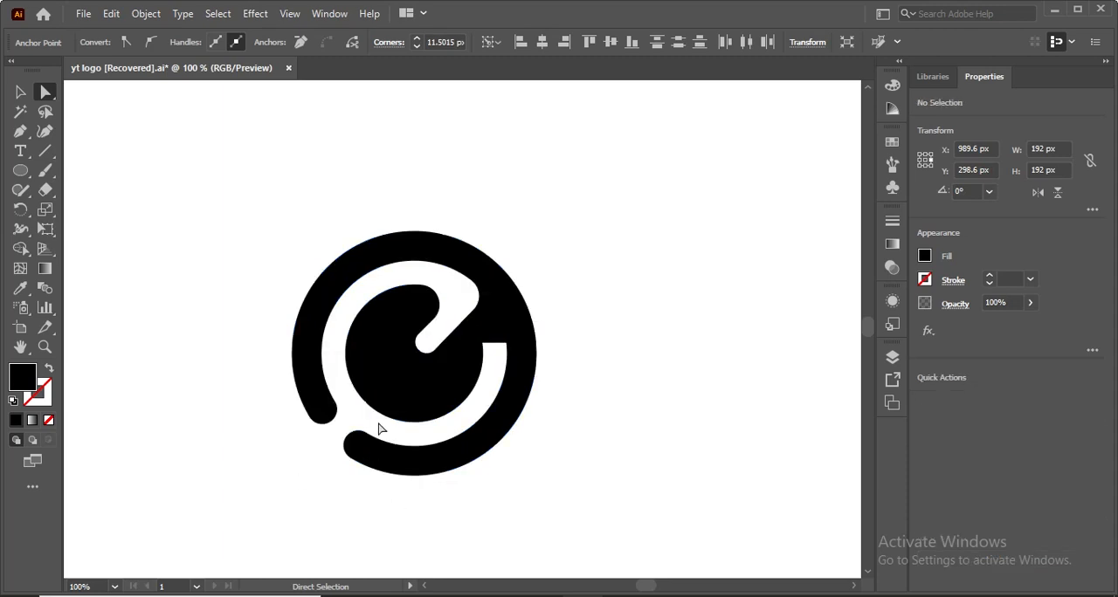
# Round both corners of the white slot's right-hand end to about 8.28 px and return to the Selection tool.
pyautogui.click(484, 345)
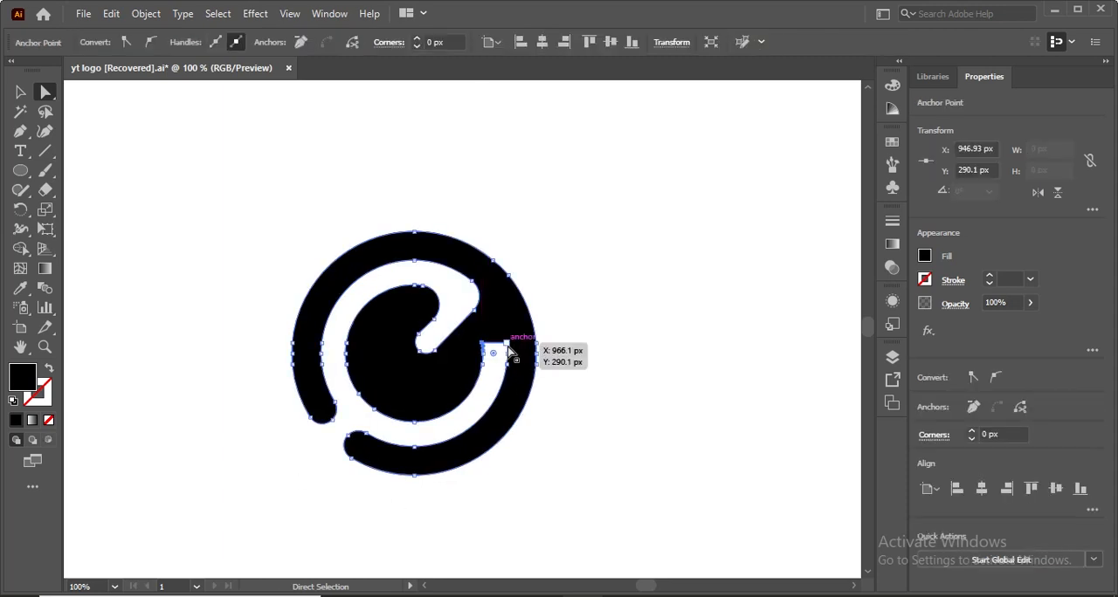
pyautogui.keyDown('shift'); pyautogui.click(509, 346); pyautogui.keyUp('shift')
pyautogui.moveTo(495, 354); pyautogui.dragTo(481, 451)
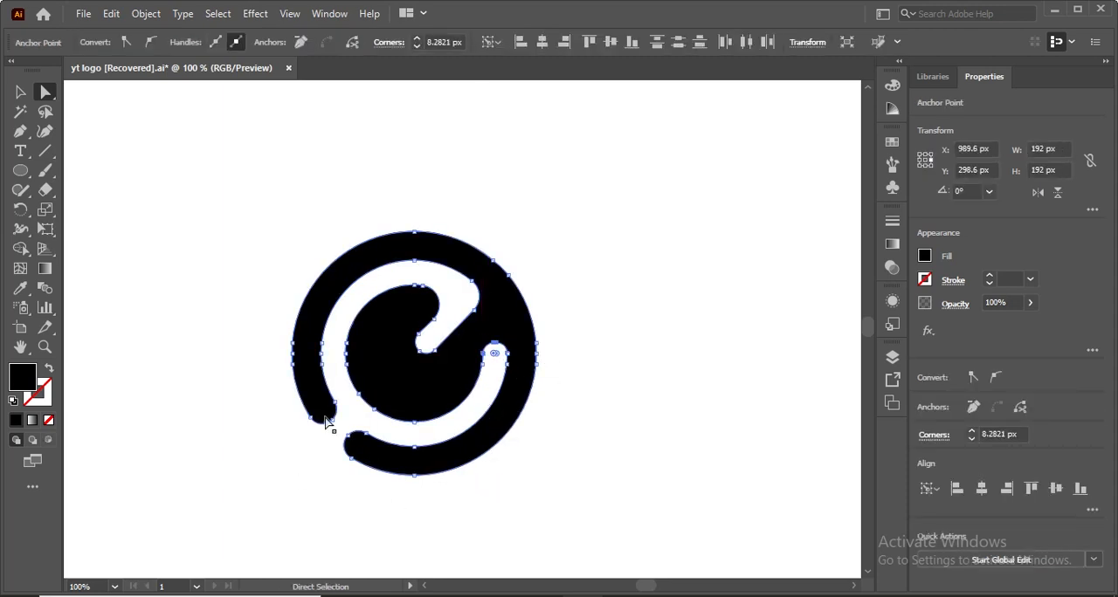
pyautogui.click(225, 380)
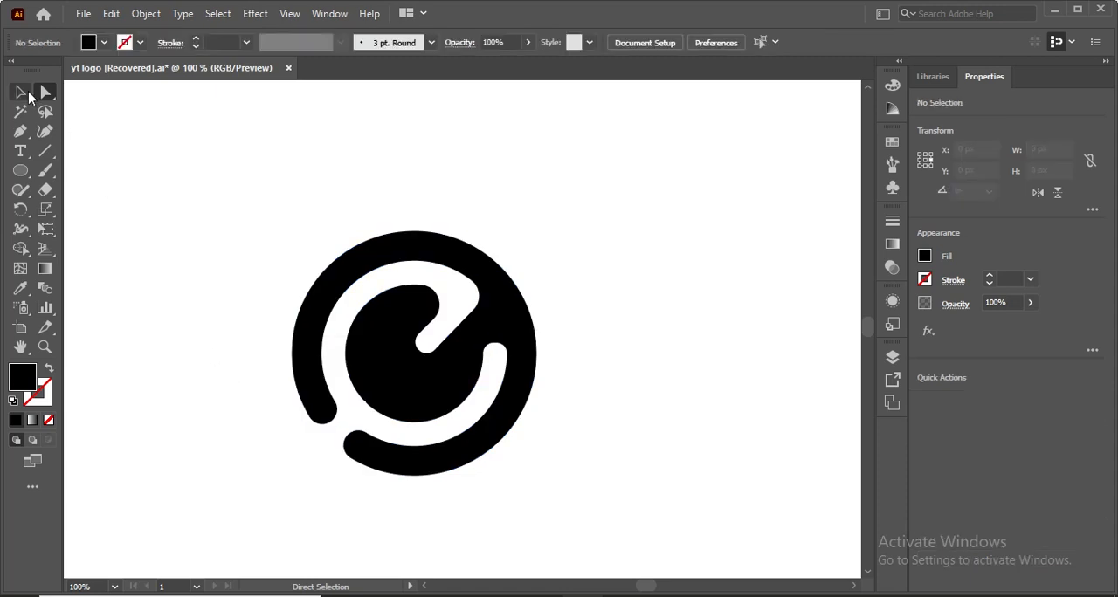
pyautogui.click(20, 92)
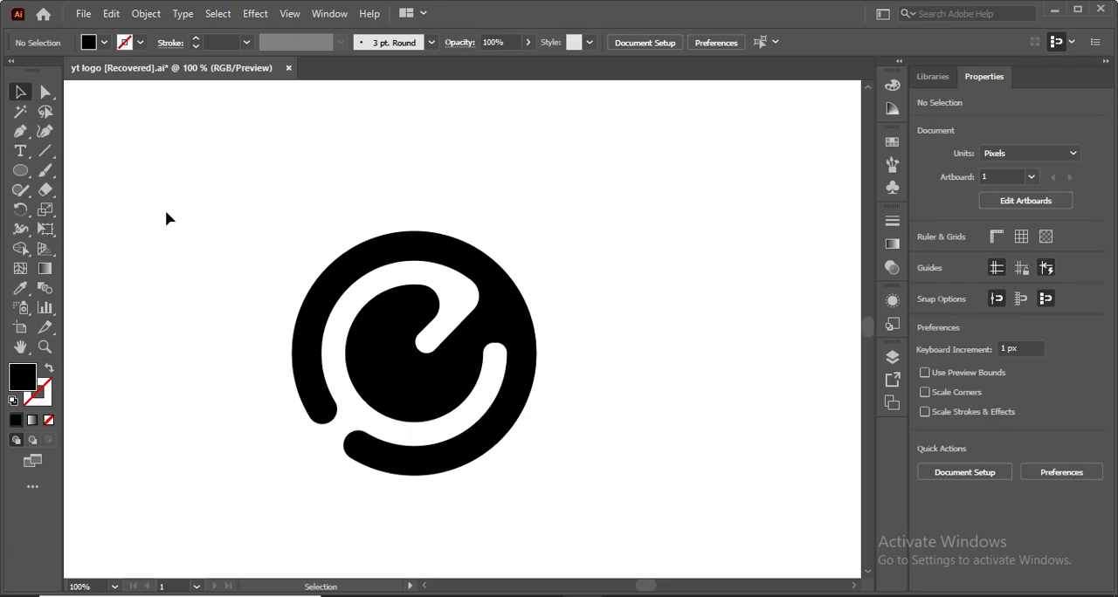